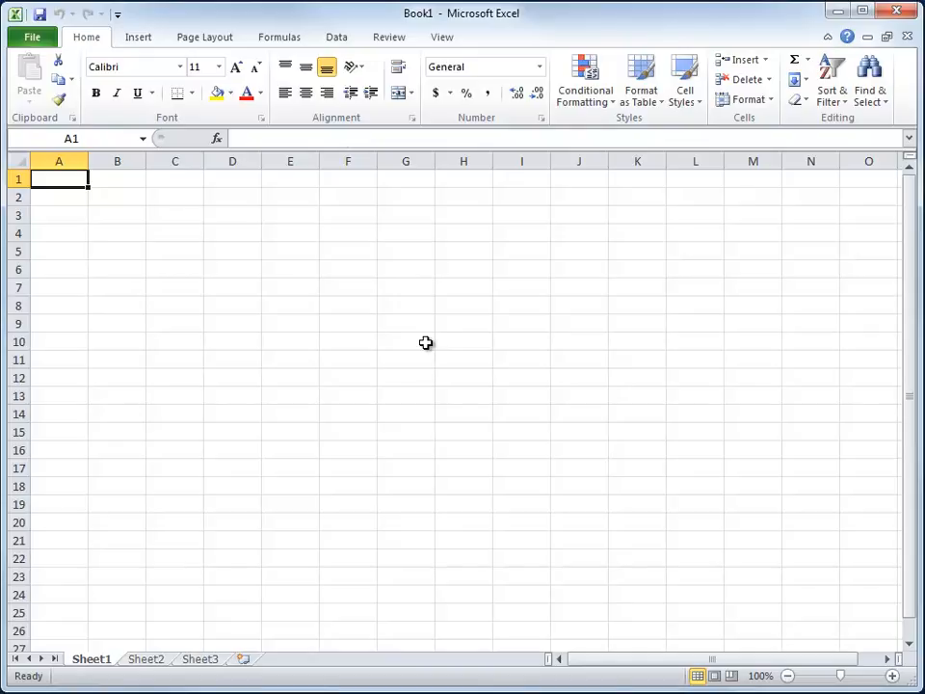
Enter the text "stuff" in cell A1.
{"action": "type", "text": "stuff"}
{"action": "key", "text": "Return"}
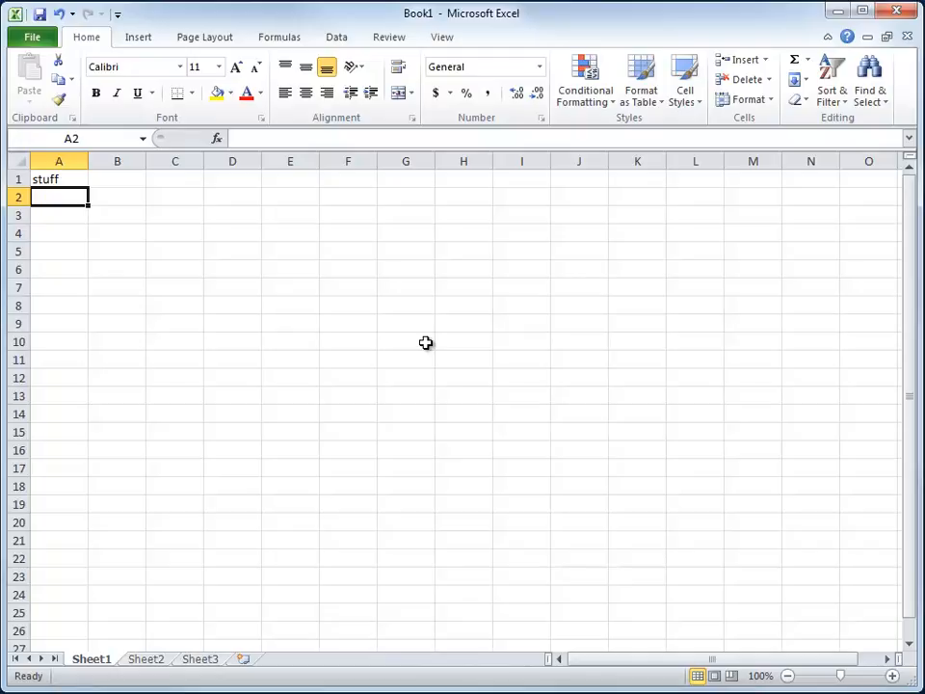
Preview how the worksheet will print, then return to the sheet.
{"action": "left_click", "coordinate": [32, 38]}
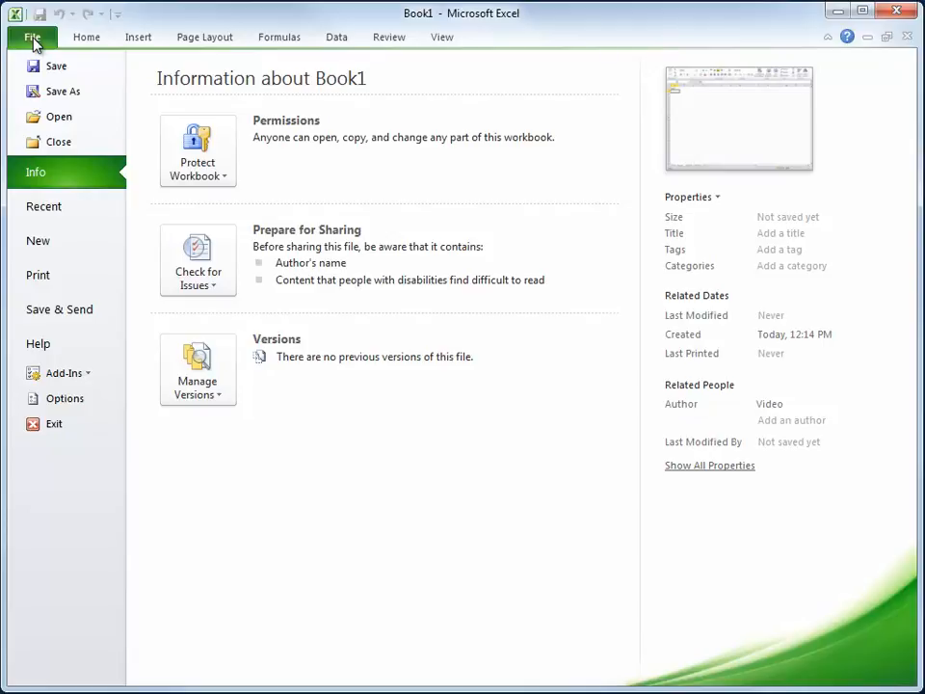
{"action": "left_click", "coordinate": [38, 277]}
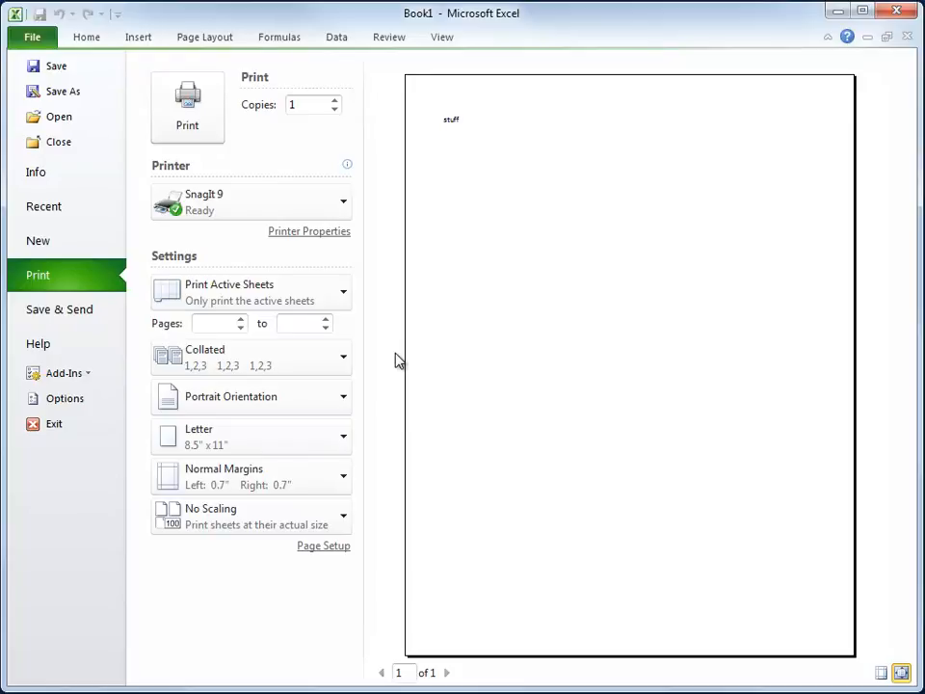
{"action": "left_click", "coordinate": [87, 41]}
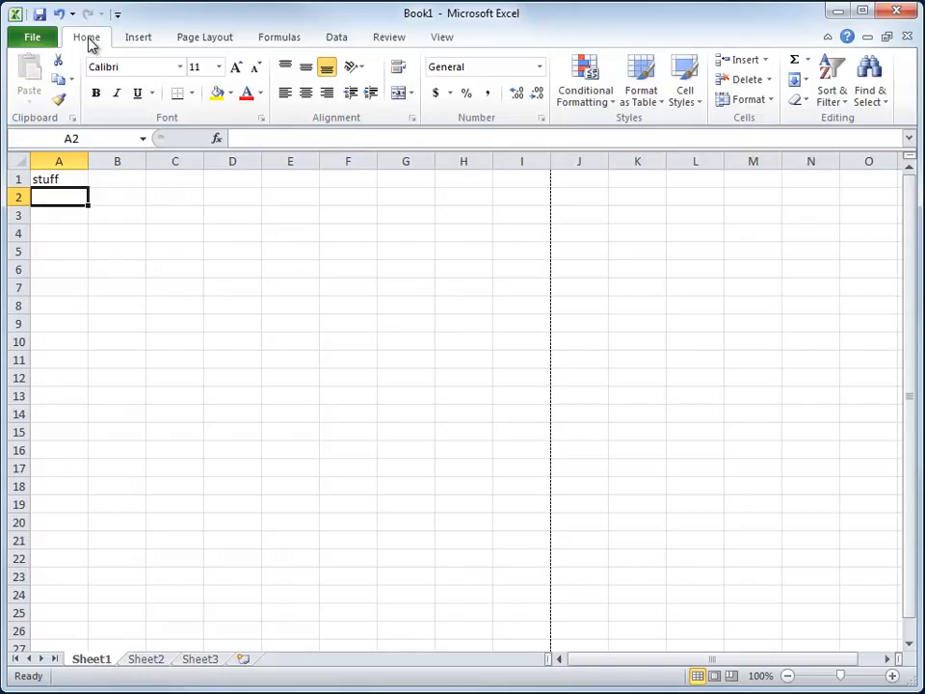
Apply outside borders to cell A1.
{"action": "left_click", "coordinate": [48, 181]}
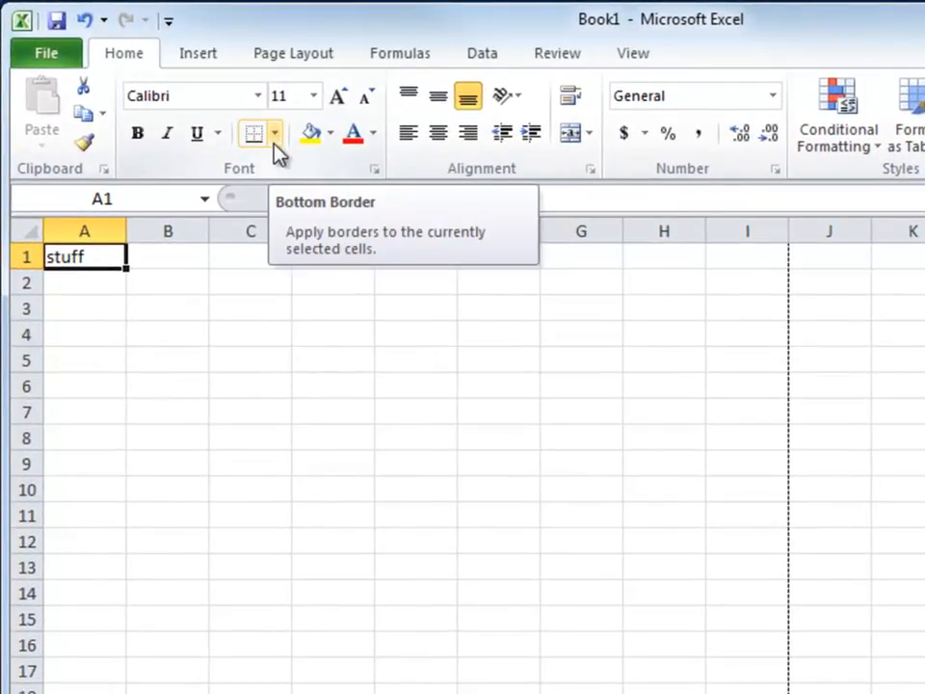
{"action": "left_click", "coordinate": [274, 139]}
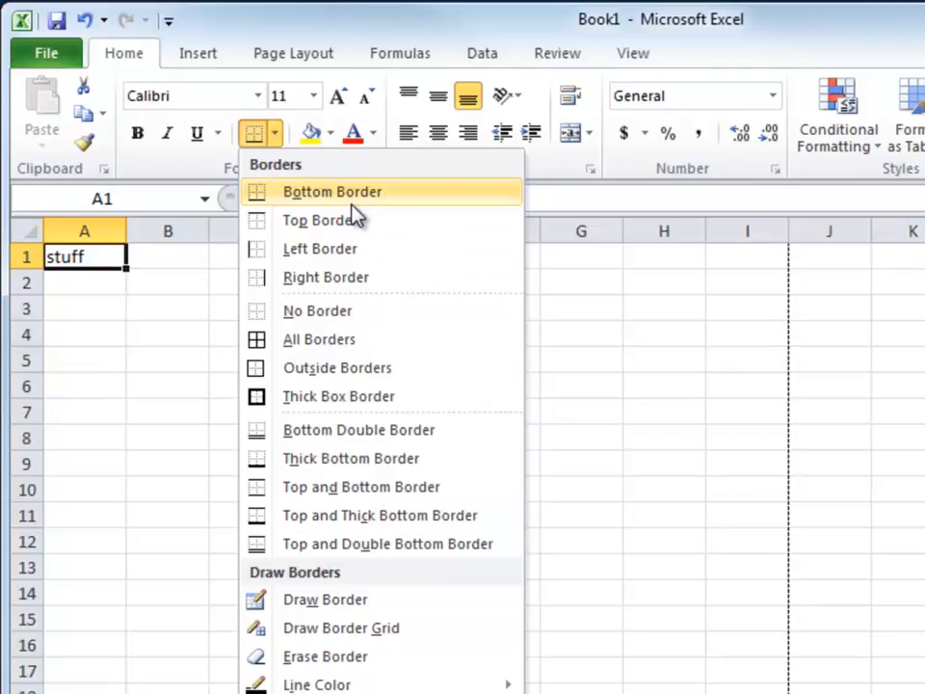
{"action": "left_click", "coordinate": [327, 374]}
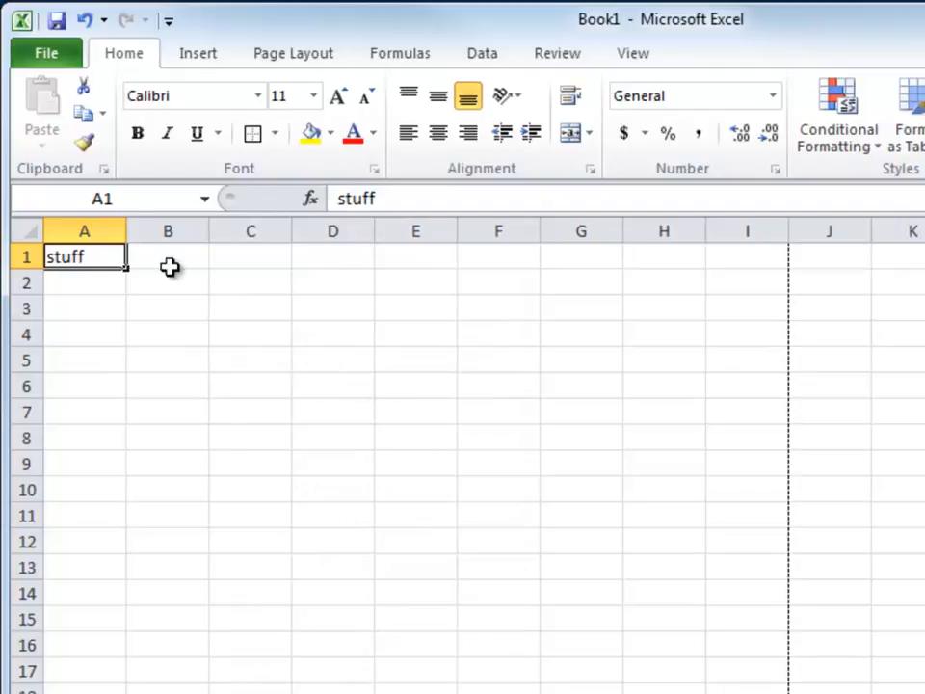
Preview the printout of the bordered cell, then return to the sheet.
{"action": "left_click", "coordinate": [34, 58]}
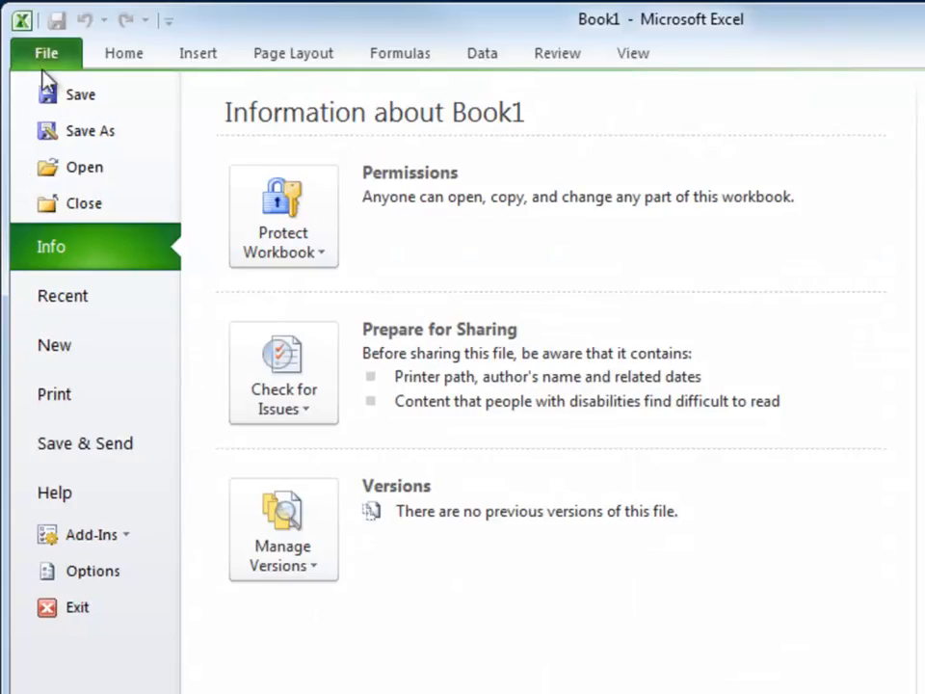
{"action": "left_click", "coordinate": [60, 395]}
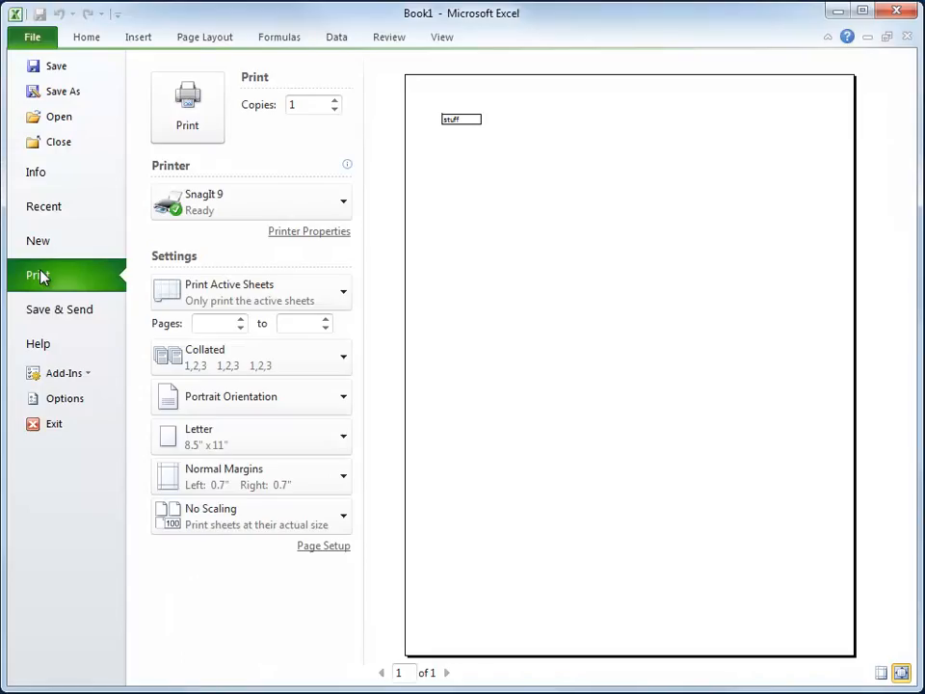
{"action": "left_click", "coordinate": [77, 40]}
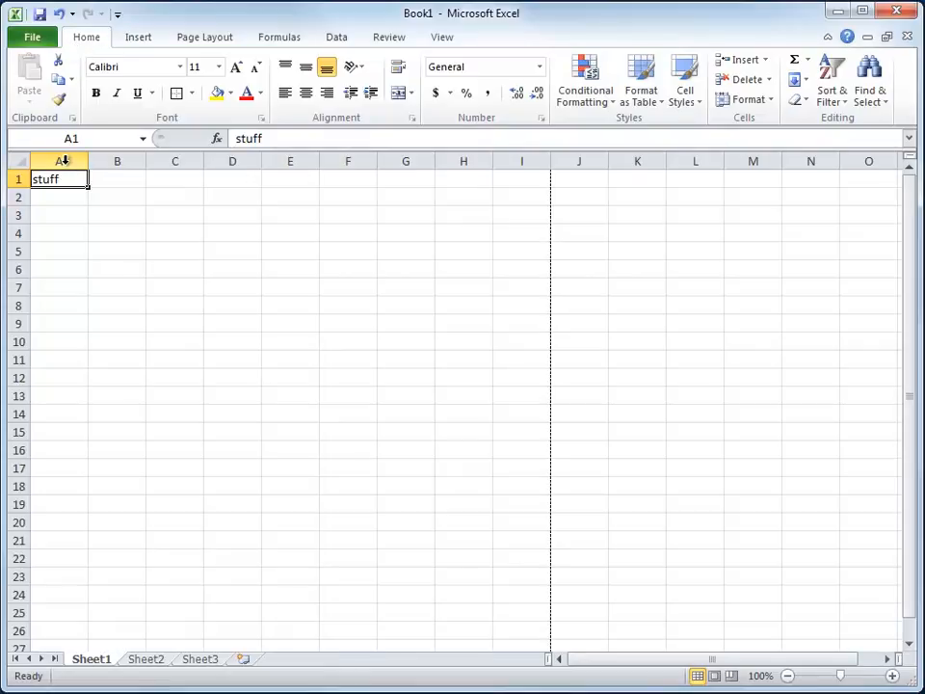
Clear all contents and formatting from cell A1.
{"action": "left_click", "coordinate": [800, 100]}
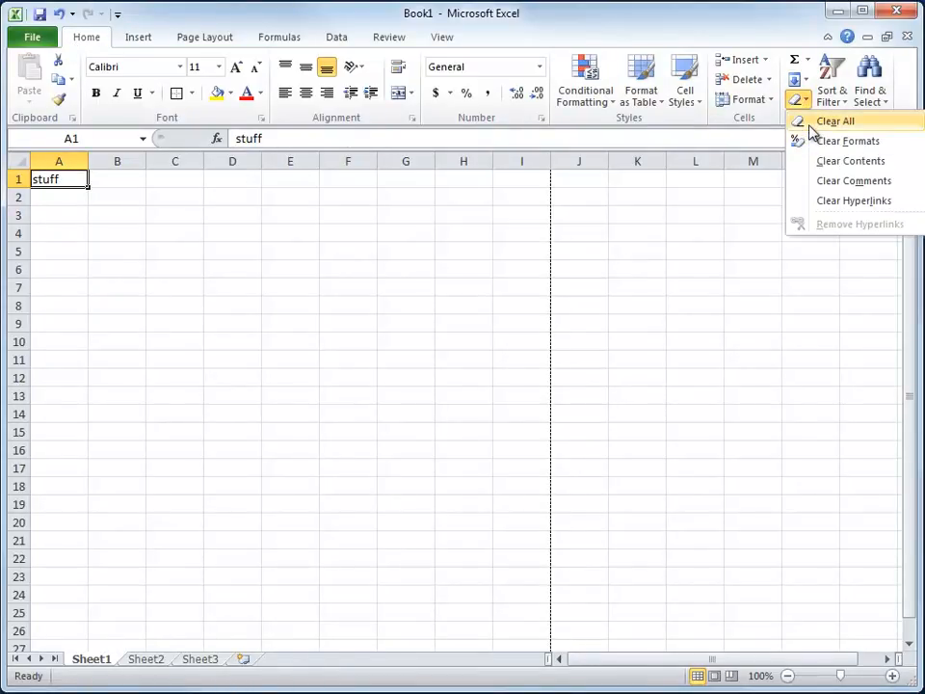
{"action": "left_click", "coordinate": [810, 123]}
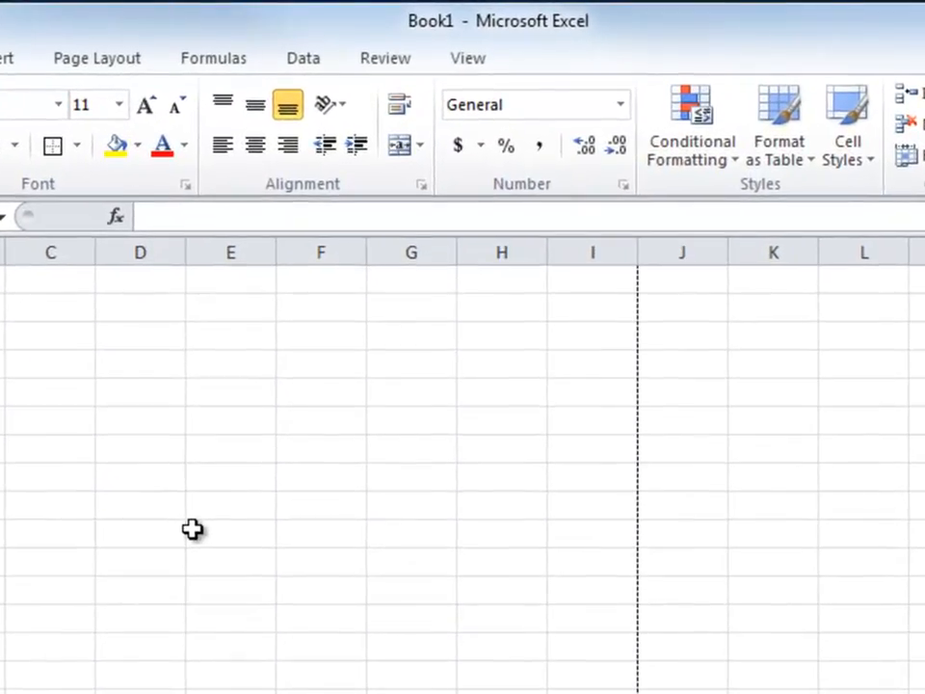
Hide the worksheet gridlines from view.
{"action": "left_click", "coordinate": [472, 65]}
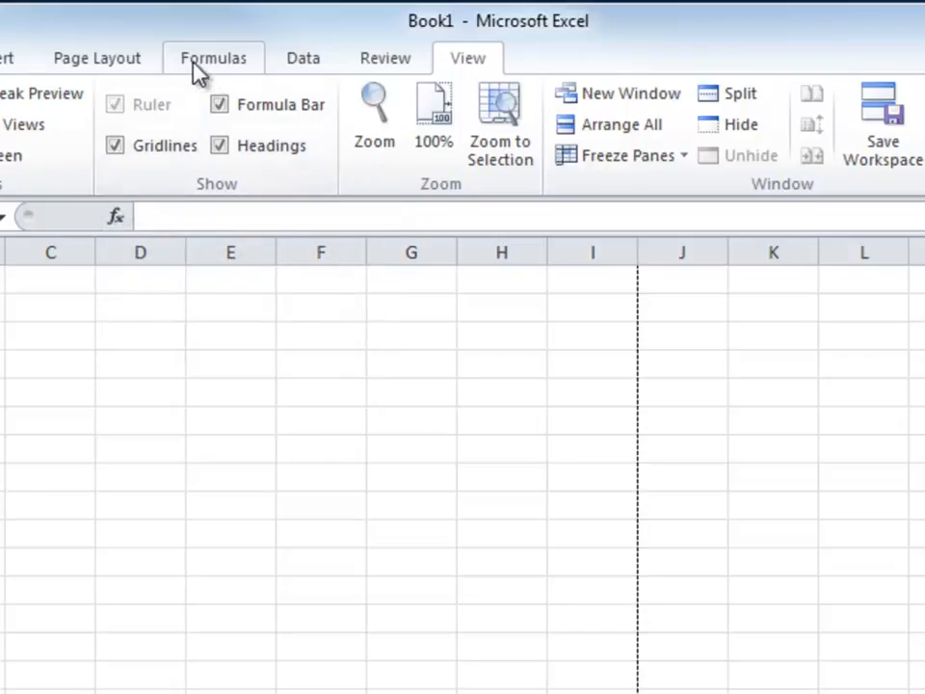
{"action": "left_click", "coordinate": [109, 62]}
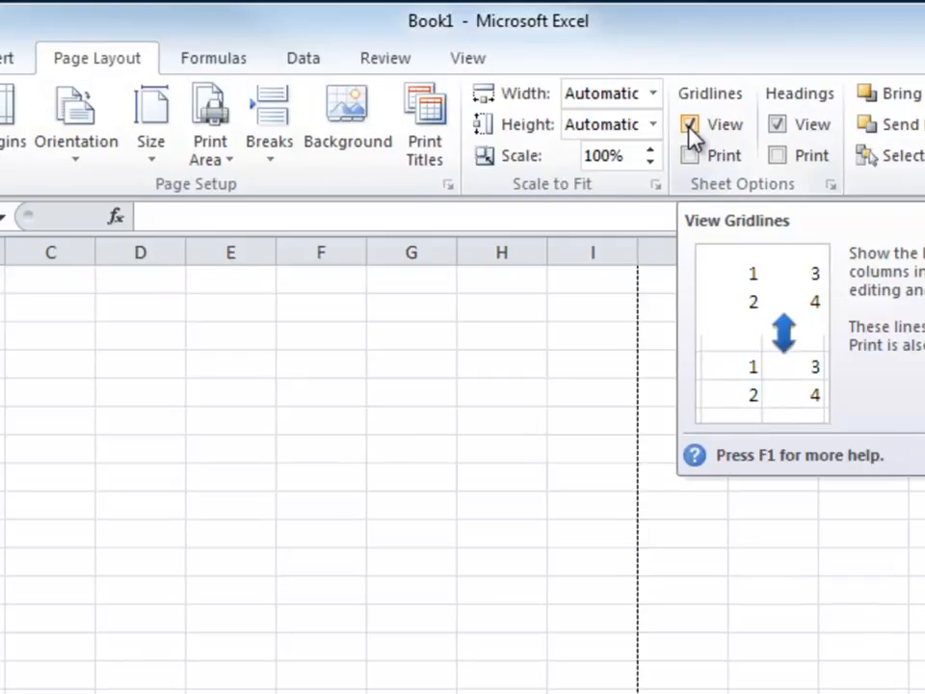
{"action": "left_click", "coordinate": [691, 124]}
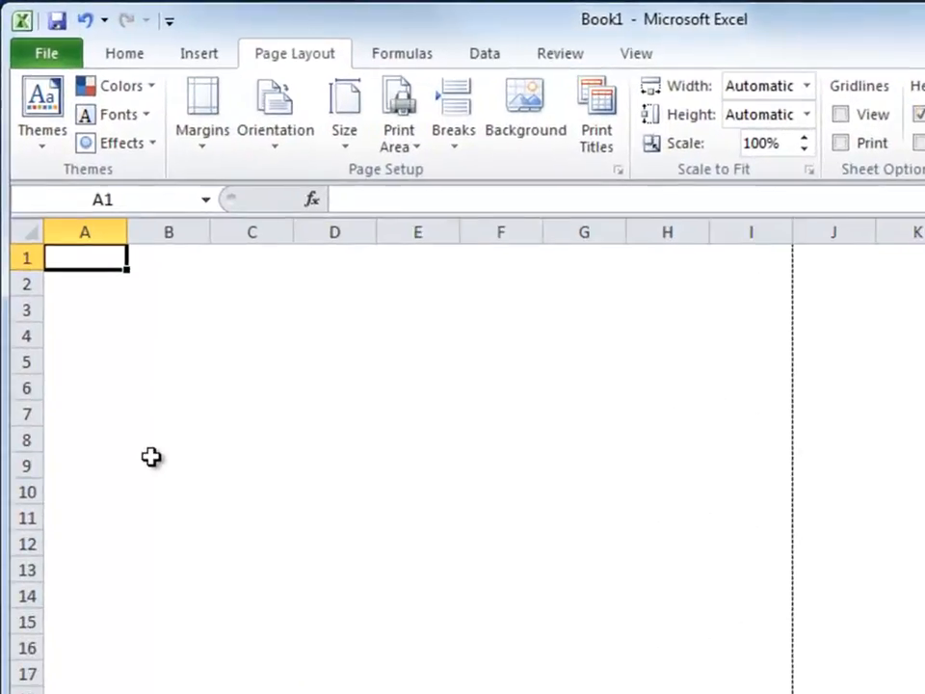
Fill the range C4:G13 with yellow.
{"action": "left_click_drag", "start_coordinate": [237, 342], "coordinate": [609, 595]}
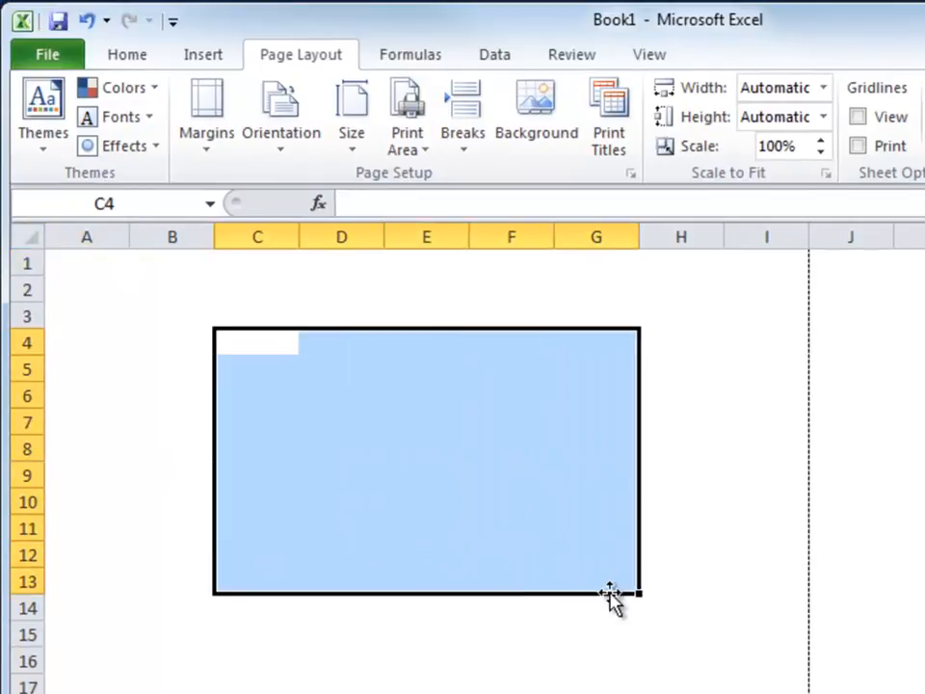
{"action": "left_click", "coordinate": [144, 60]}
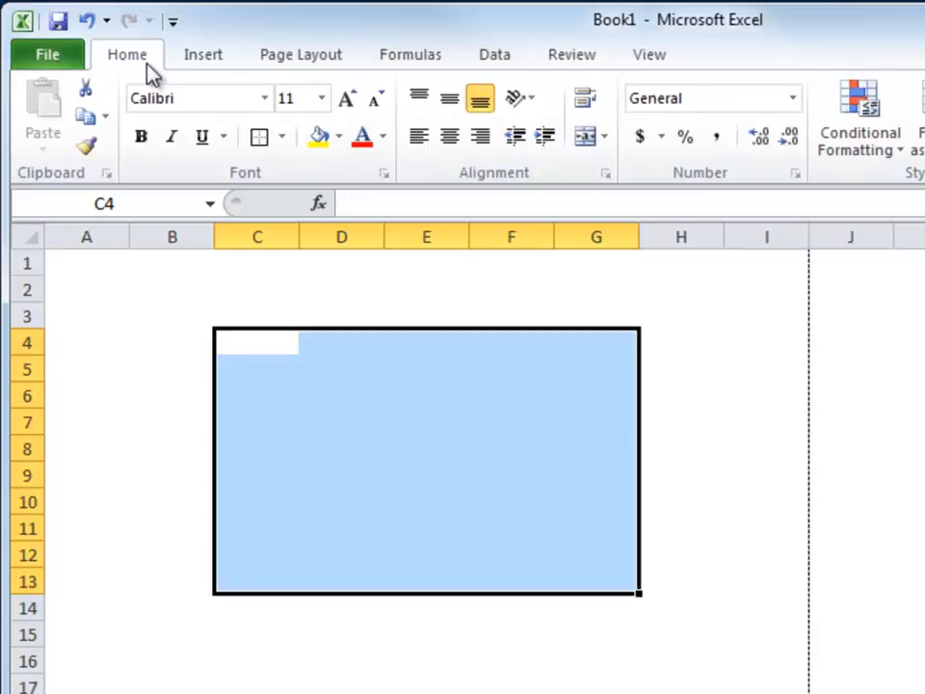
{"action": "left_click", "coordinate": [318, 136]}
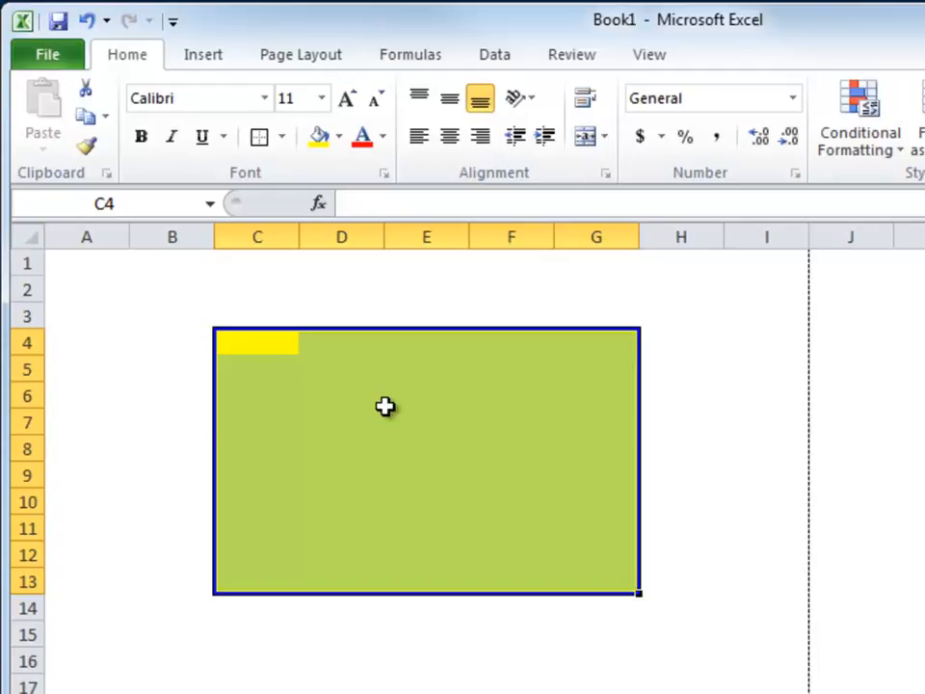
{"action": "left_click", "coordinate": [132, 307]}
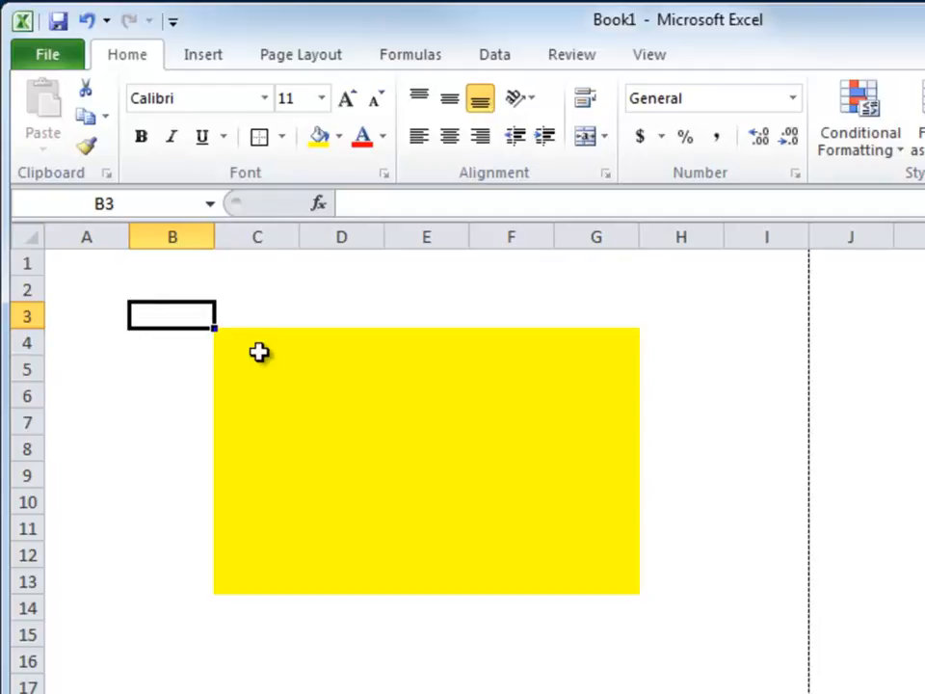
Apply a thick box border around the range C4:G13.
{"action": "left_click_drag", "start_coordinate": [231, 343], "coordinate": [574, 571]}
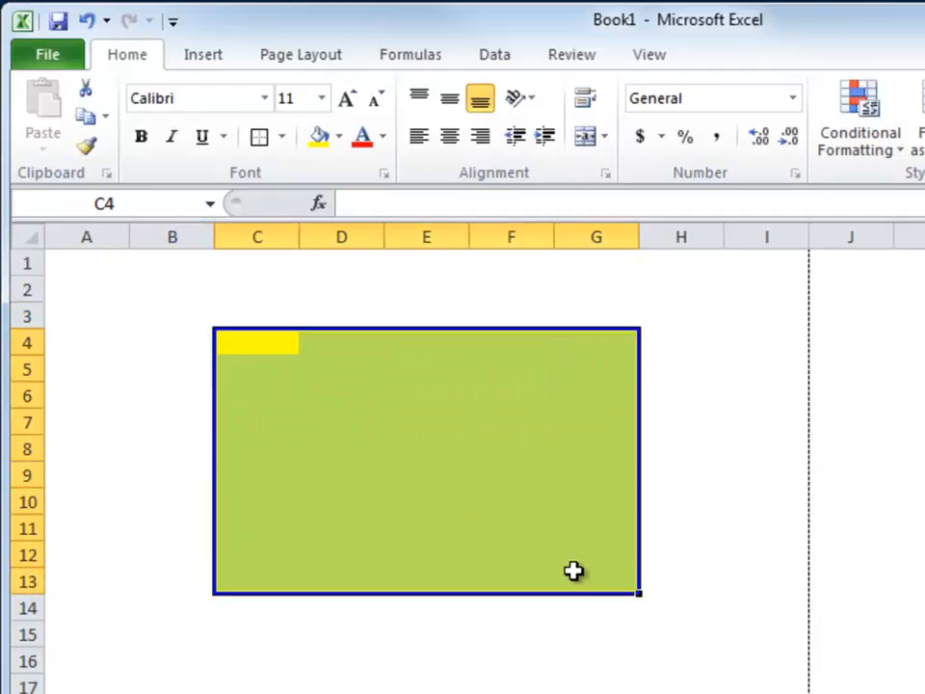
{"action": "left_click", "coordinate": [282, 139]}
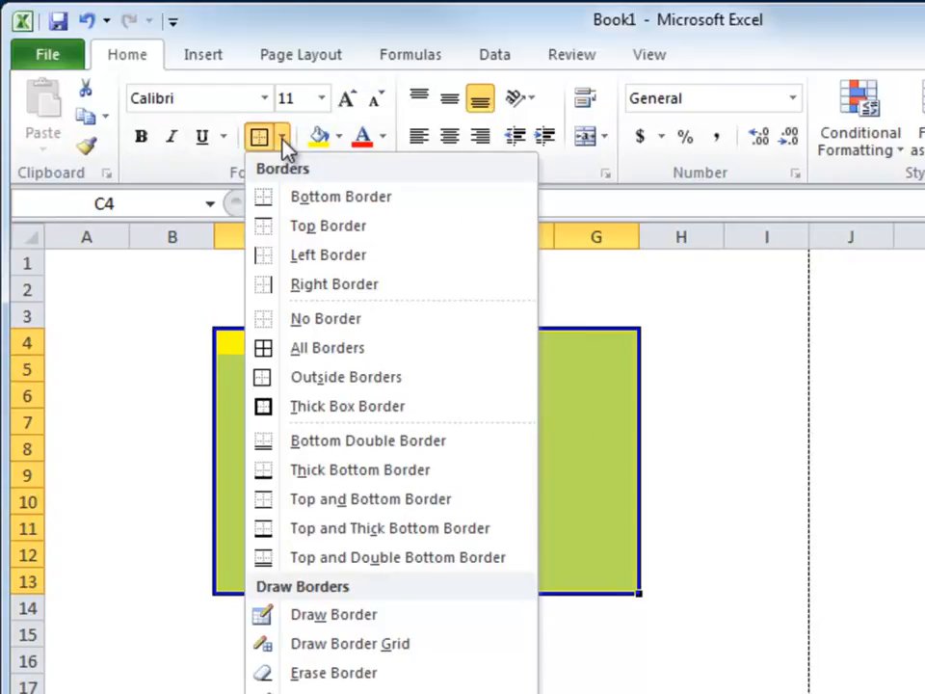
{"action": "left_click", "coordinate": [350, 409]}
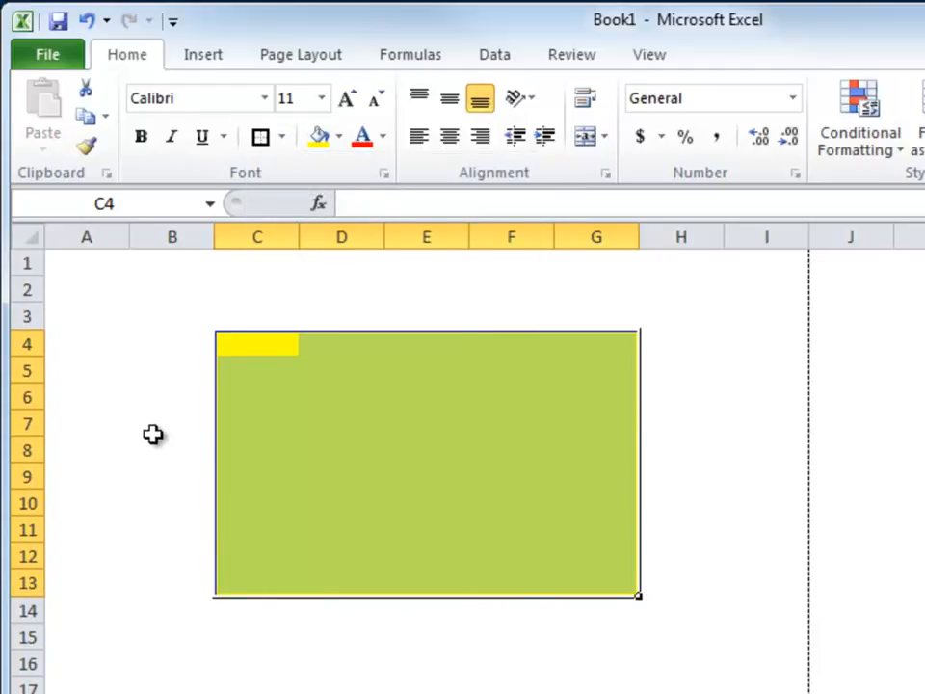
{"action": "left_click", "coordinate": [153, 434]}
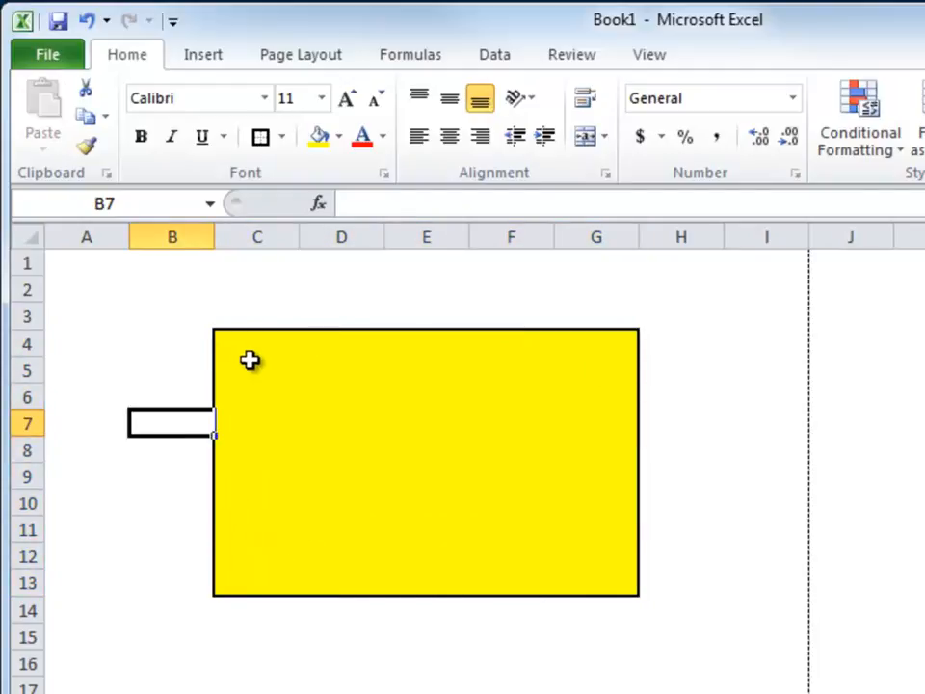
Apply the same thick box border around the range D6:F9.
{"action": "left_click_drag", "start_coordinate": [341, 403], "coordinate": [477, 489]}
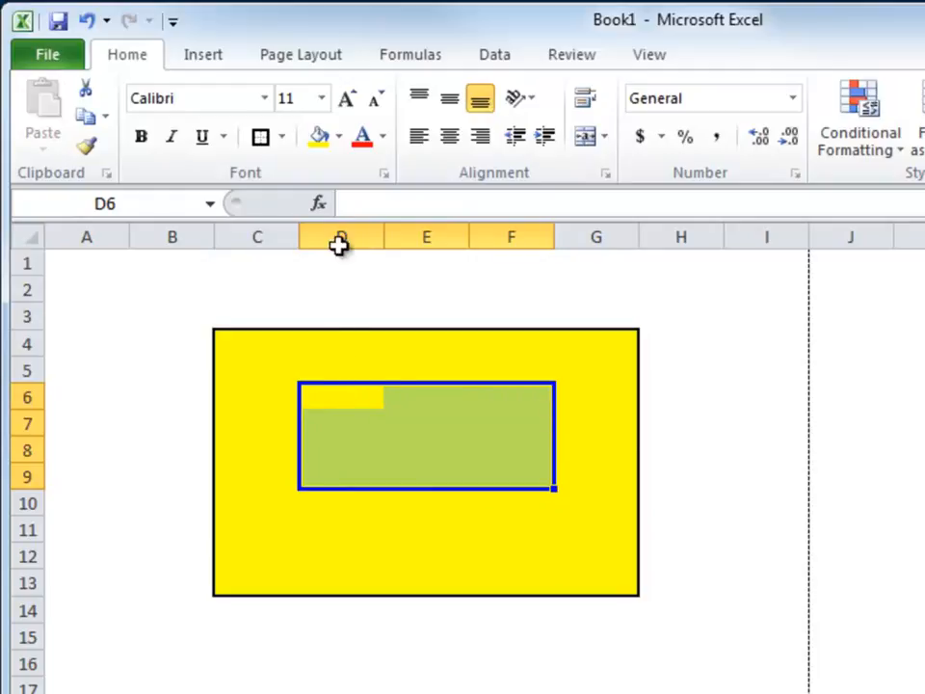
{"action": "left_click", "coordinate": [260, 140]}
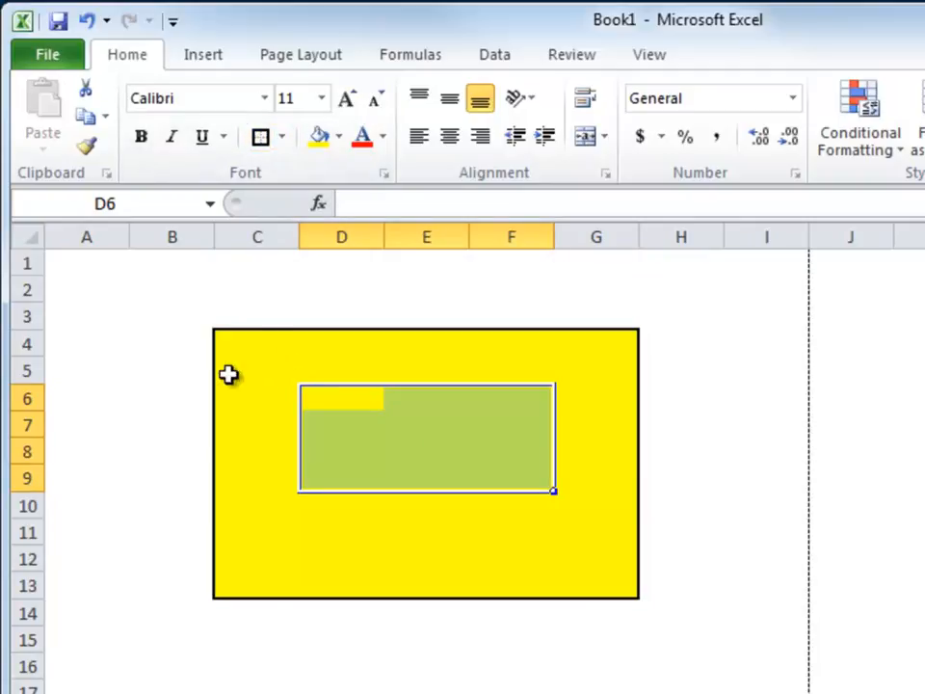
{"action": "left_click", "coordinate": [171, 374]}
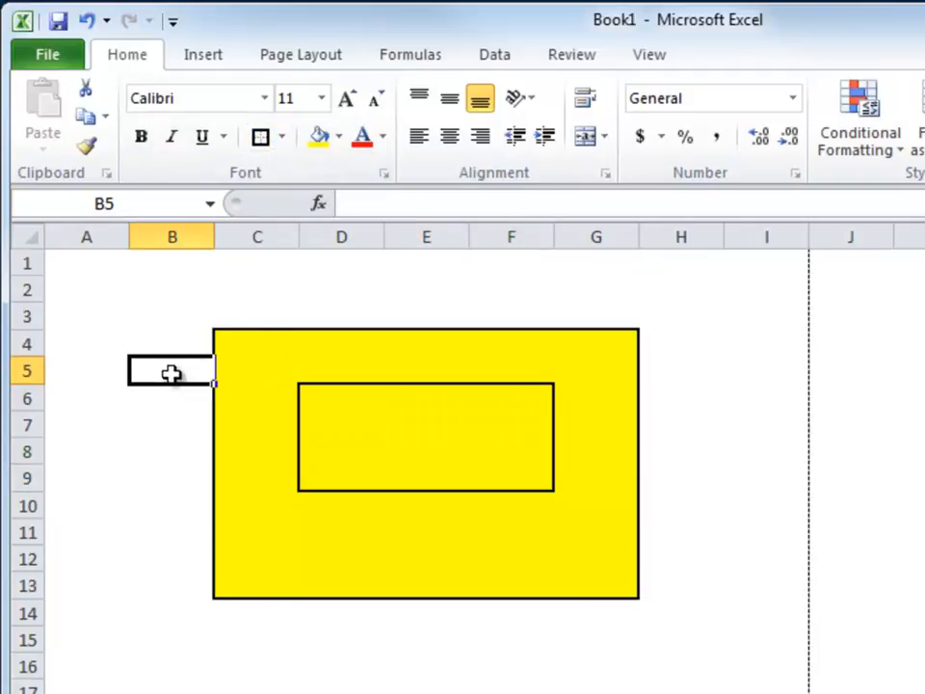
Repeat the last border formatting on cell E7.
{"action": "left_click", "coordinate": [409, 428]}
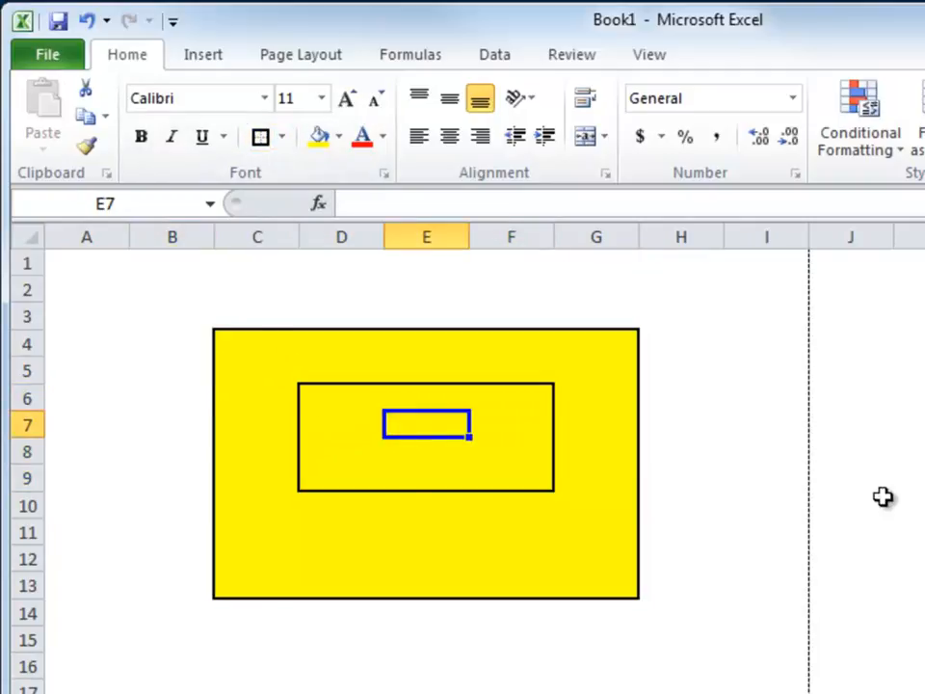
{"action": "key", "text": "F4"}
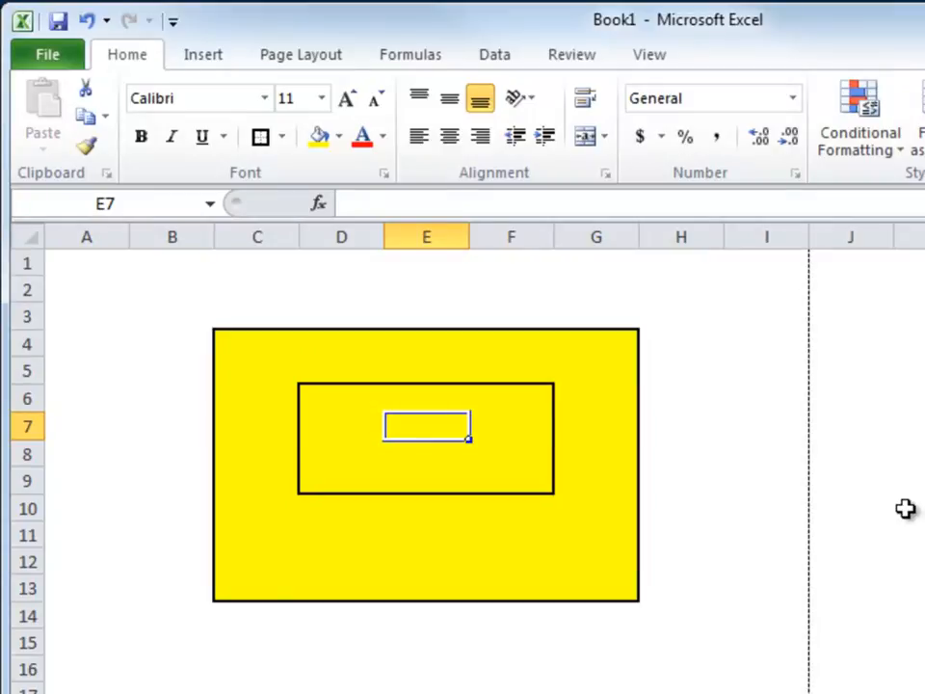
{"action": "left_click", "coordinate": [182, 376]}
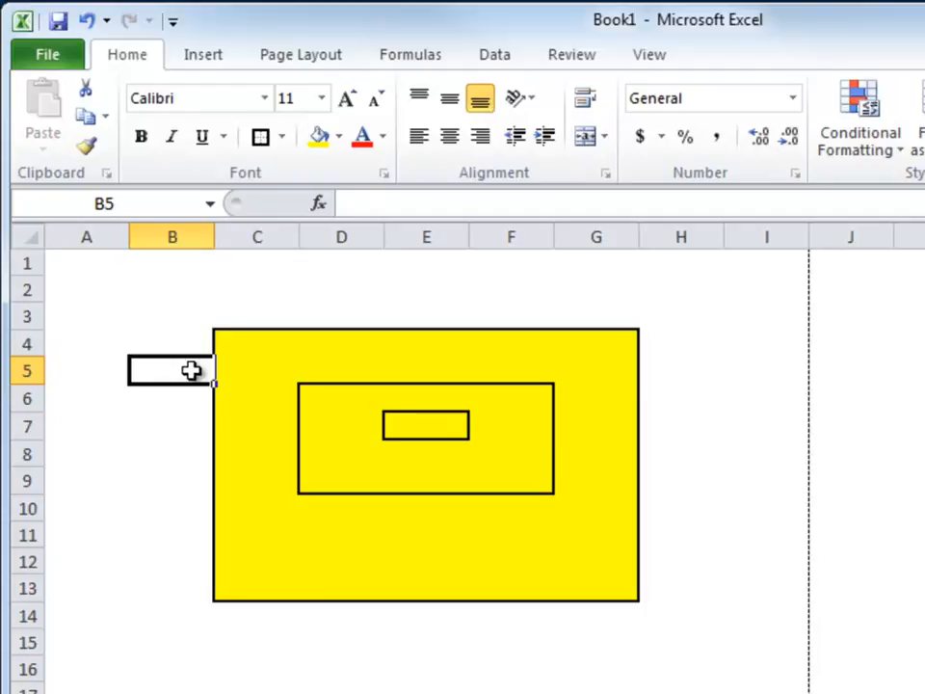
Remove all borders from cell E7.
{"action": "left_click", "coordinate": [412, 424]}
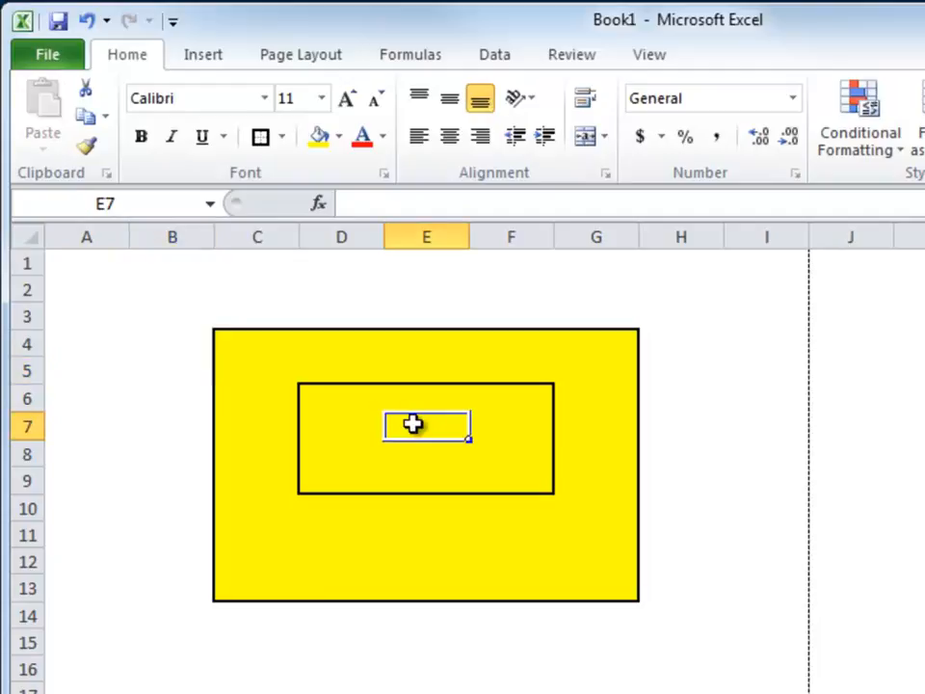
{"action": "left_click", "coordinate": [283, 143]}
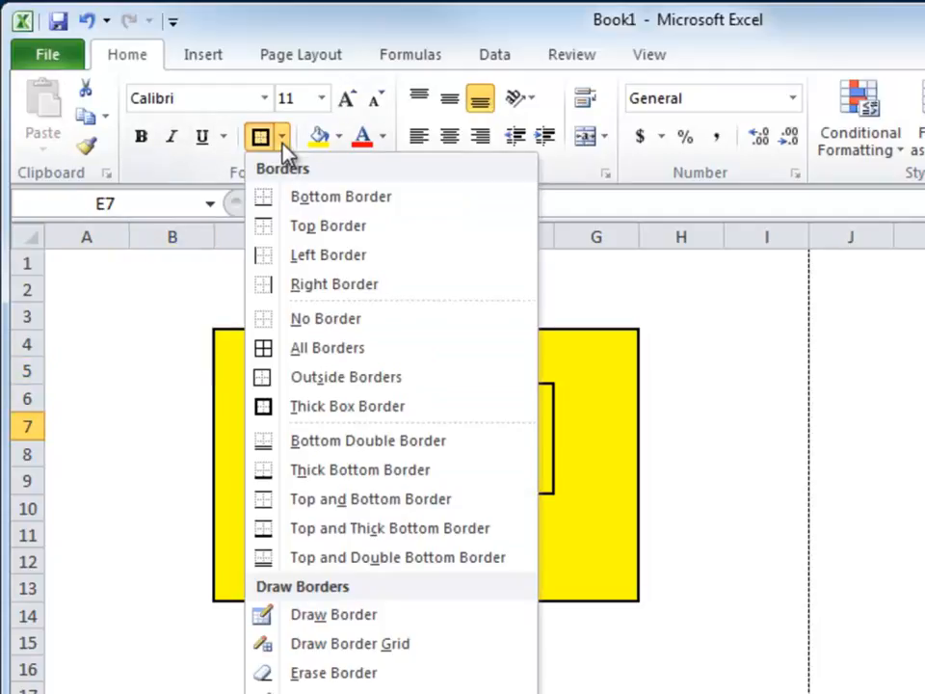
{"action": "left_click", "coordinate": [295, 321]}
{"action": "left_click", "coordinate": [133, 409]}
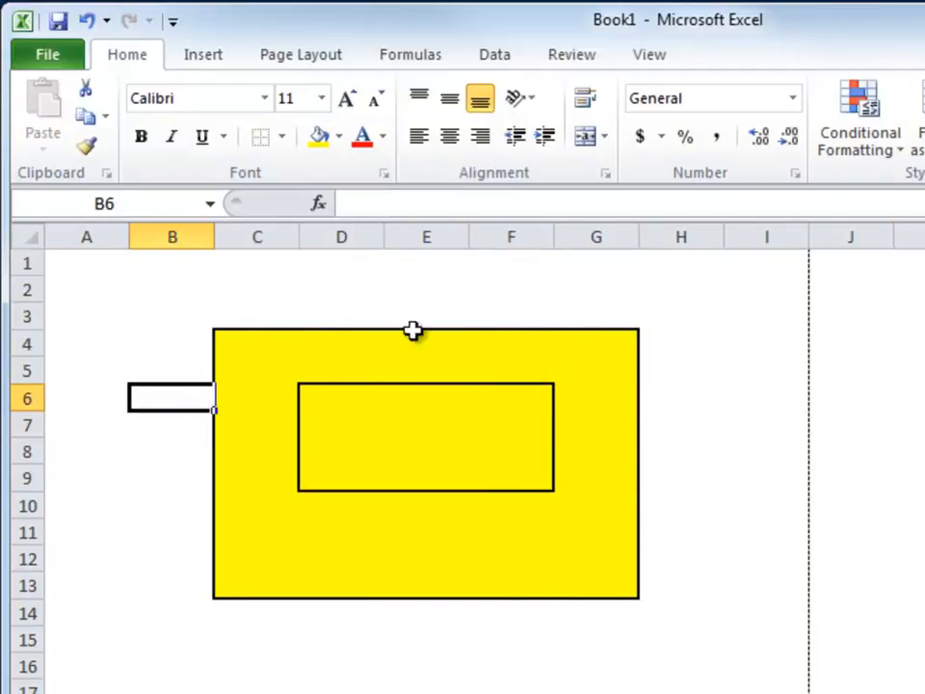
Remove the borders from the top row of the yellow block, C4:G4.
{"action": "left_click", "coordinate": [251, 346]}
{"action": "left_click_drag", "start_coordinate": [355, 346], "coordinate": [568, 356]}
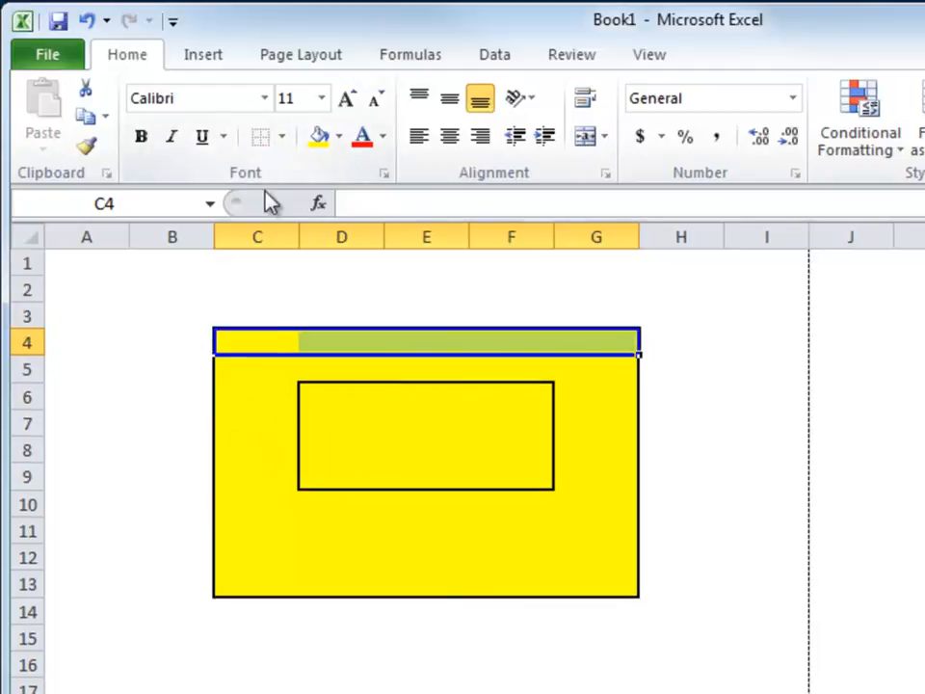
{"action": "left_click", "coordinate": [140, 471]}
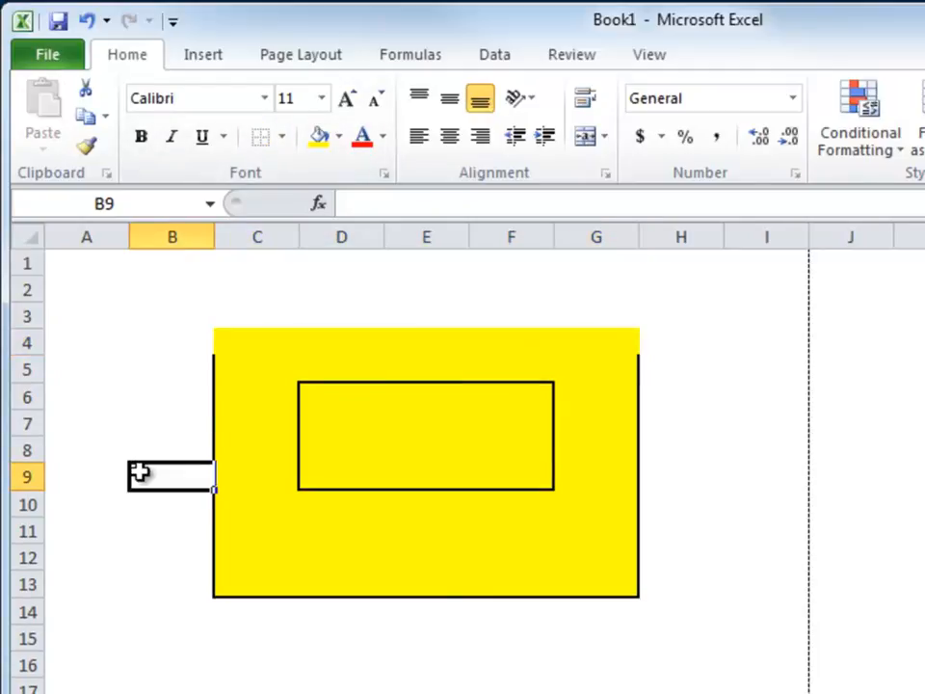
Remove the leftover borders along the left, bottom and right edges of the yellow block C4:G13.
{"action": "left_click", "coordinate": [233, 365]}
{"action": "left_click_drag", "start_coordinate": [184, 344], "coordinate": [176, 585]}
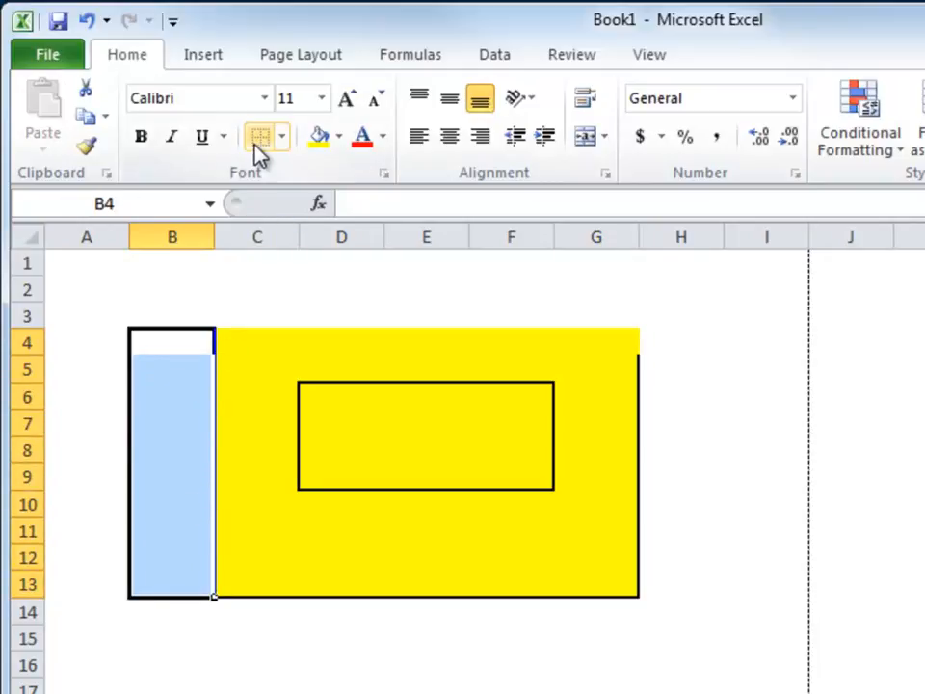
{"action": "left_click_drag", "start_coordinate": [162, 625], "coordinate": [612, 621]}
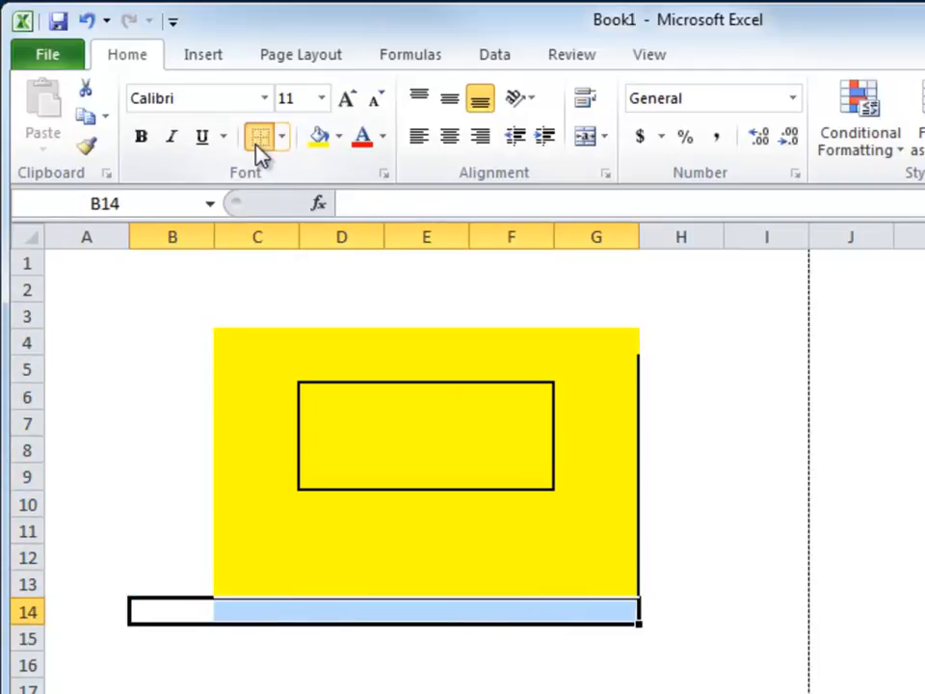
{"action": "left_click", "coordinate": [258, 141]}
{"action": "left_click_drag", "start_coordinate": [644, 344], "coordinate": [650, 591]}
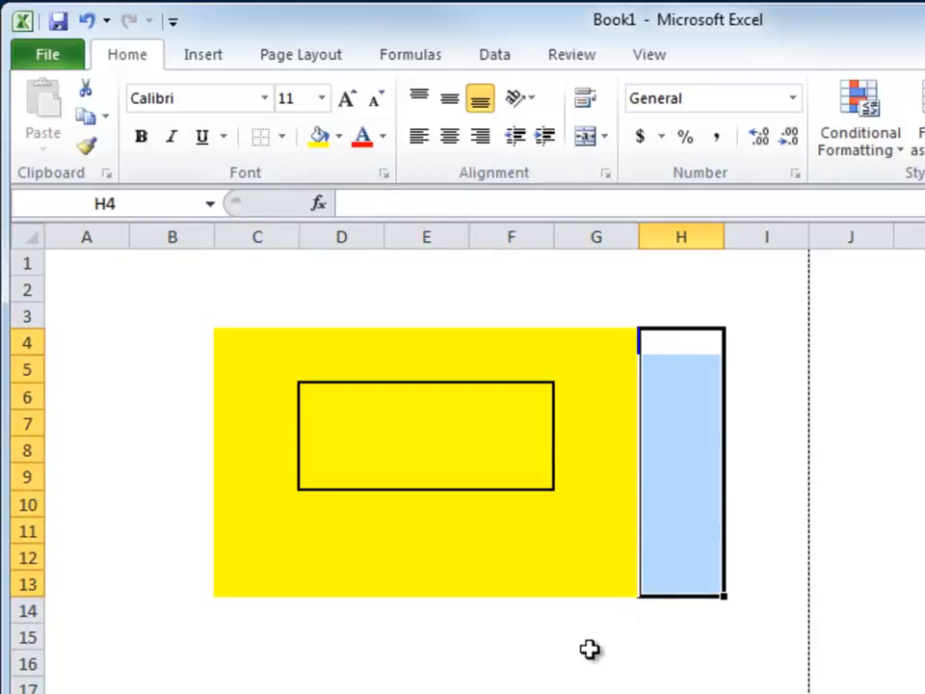
{"action": "left_click", "coordinate": [493, 681]}
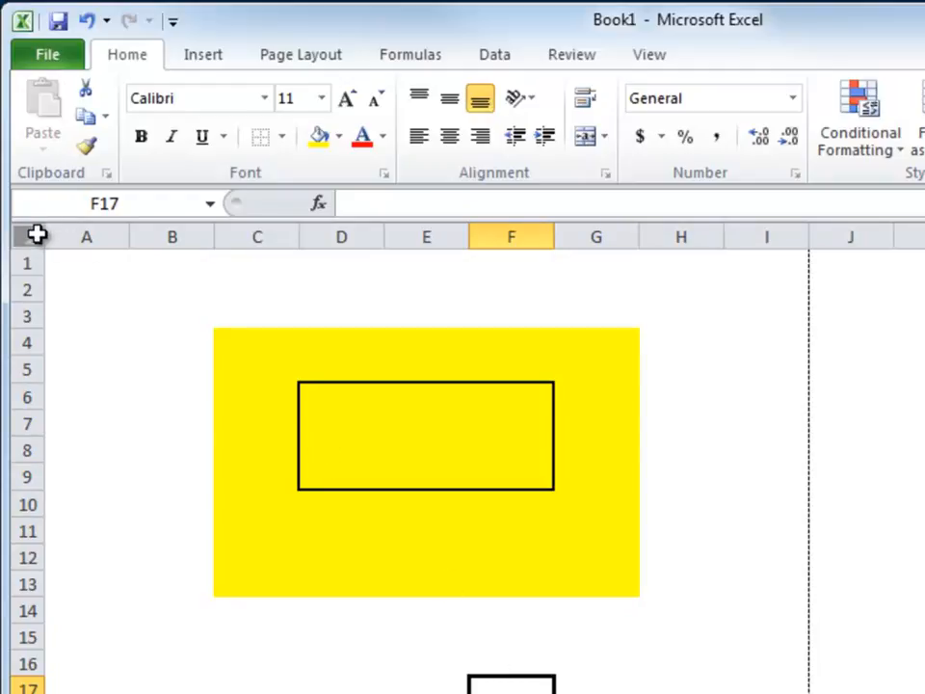
Remove all borders from the entire worksheet.
{"action": "left_click", "coordinate": [31, 237]}
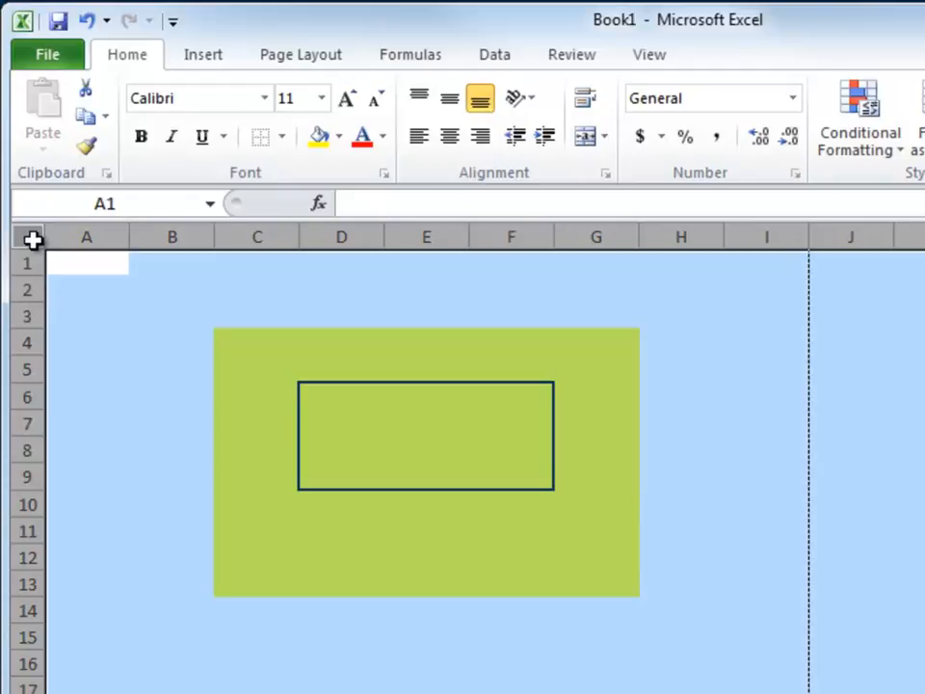
{"action": "left_click", "coordinate": [262, 140]}
Set the border line colour to red and the border line style to dashed.
{"action": "left_click_drag", "start_coordinate": [260, 343], "coordinate": [596, 571]}
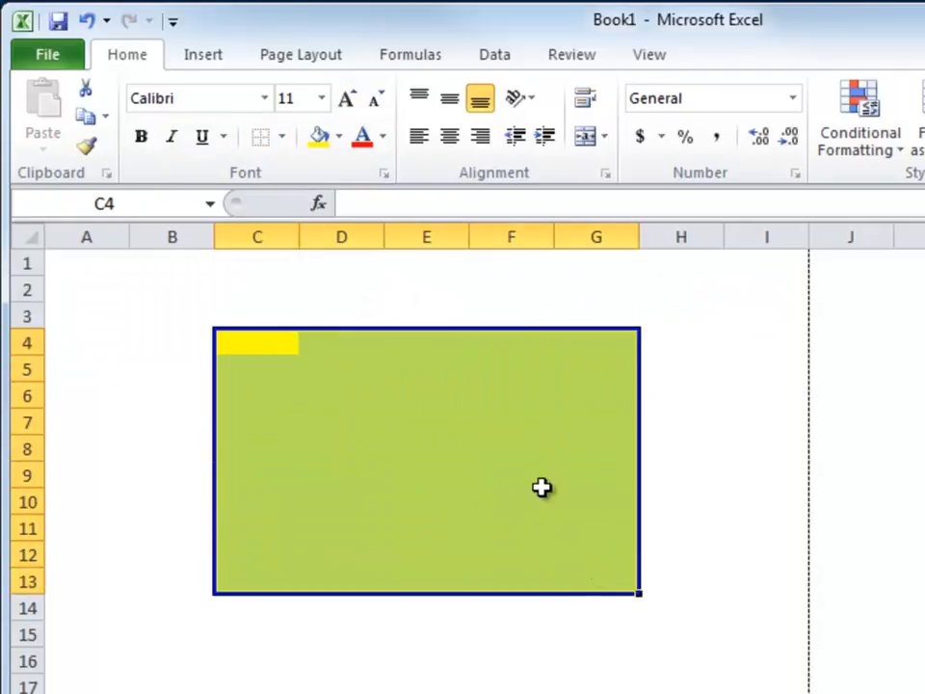
{"action": "left_click", "coordinate": [283, 137]}
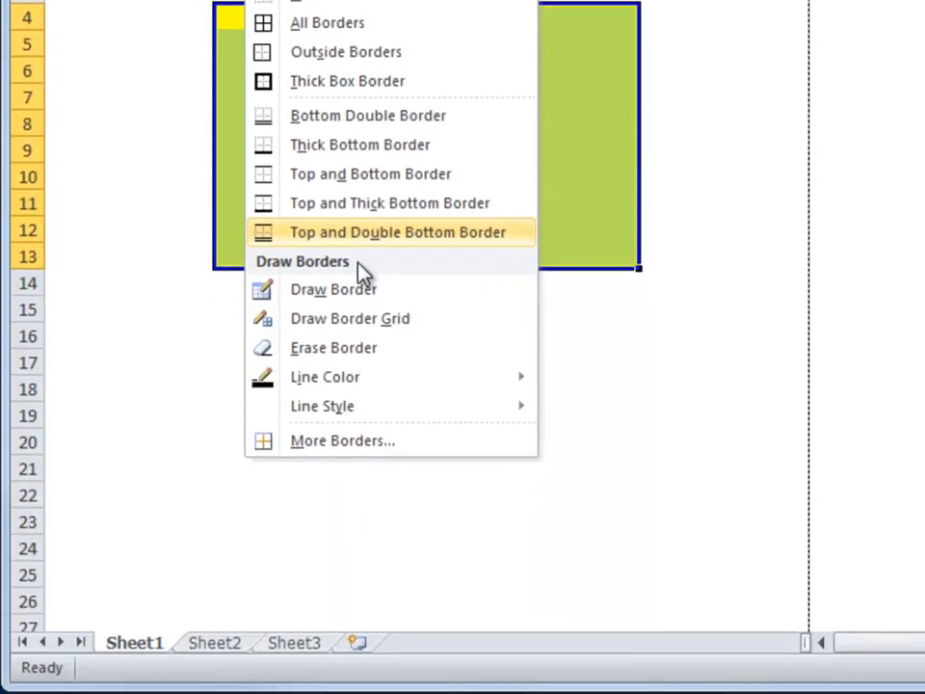
{"action": "mouse_move", "coordinate": [378, 383]}
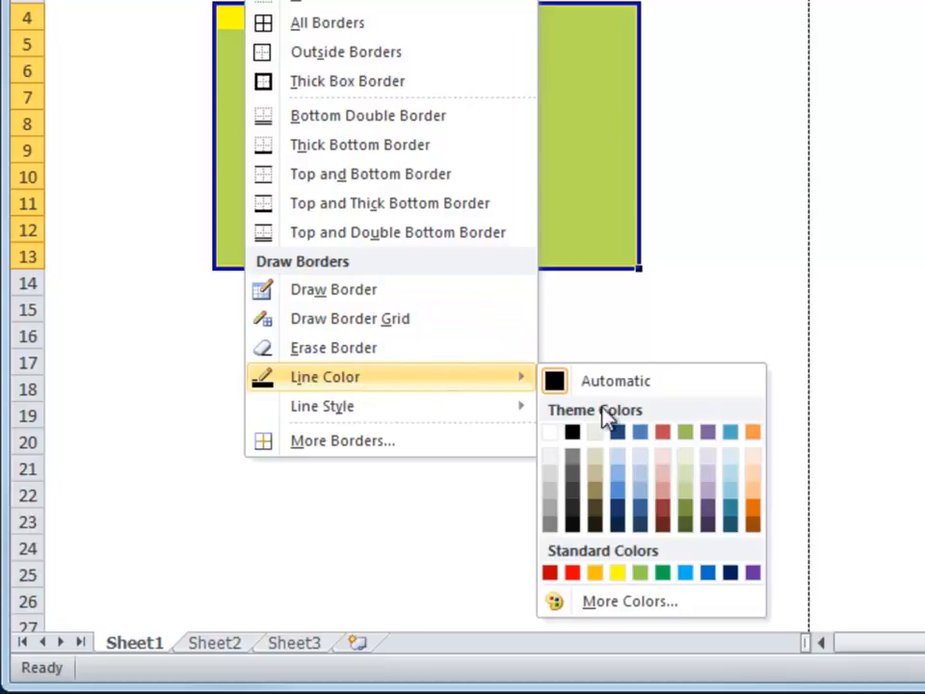
{"action": "left_click", "coordinate": [573, 575]}
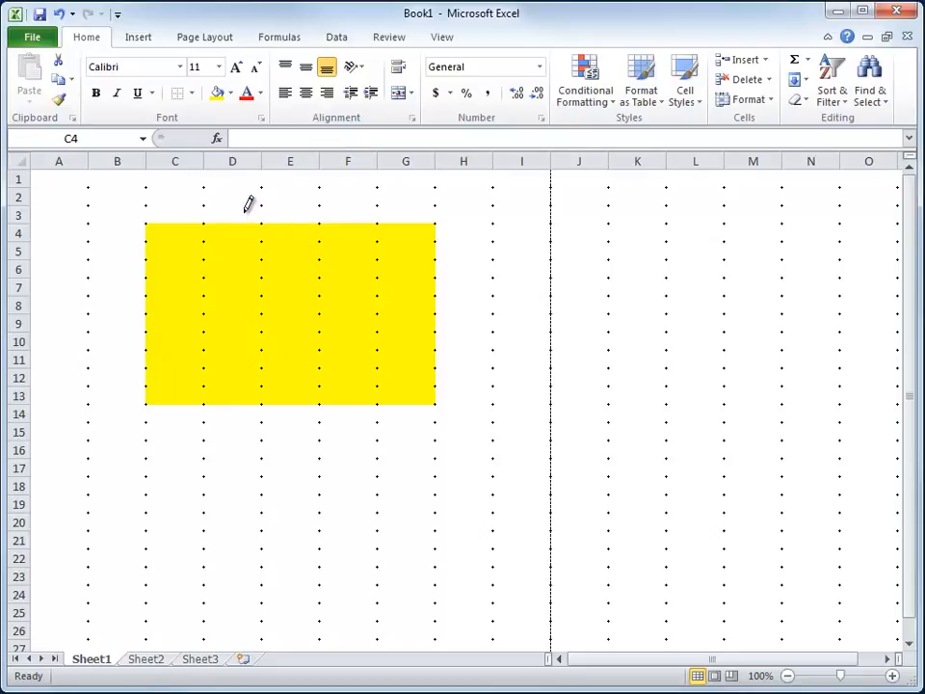
{"action": "left_click", "coordinate": [192, 94]}
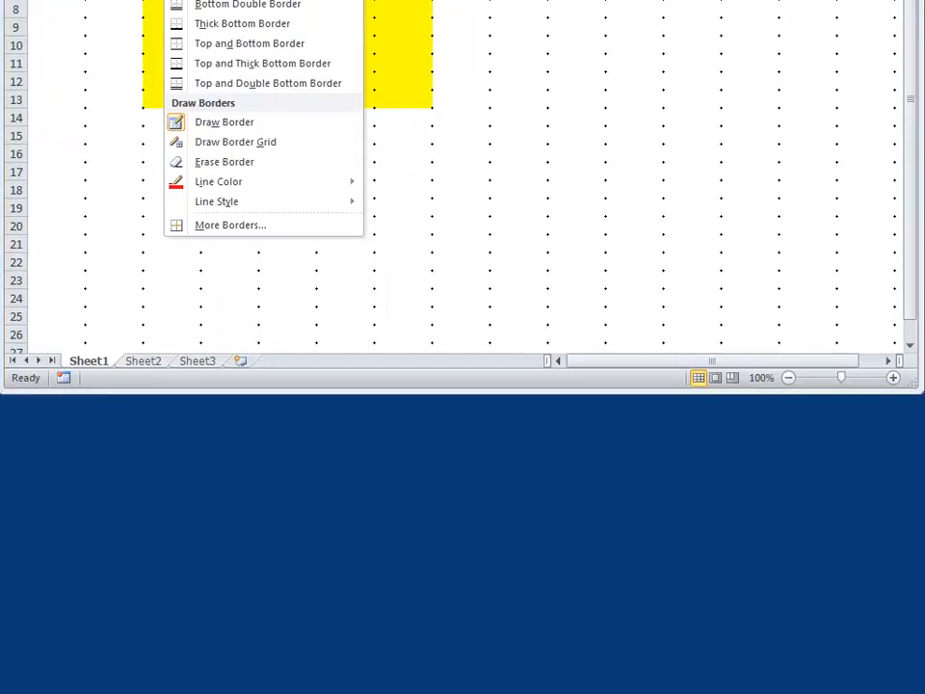
{"action": "mouse_move", "coordinate": [192, 201]}
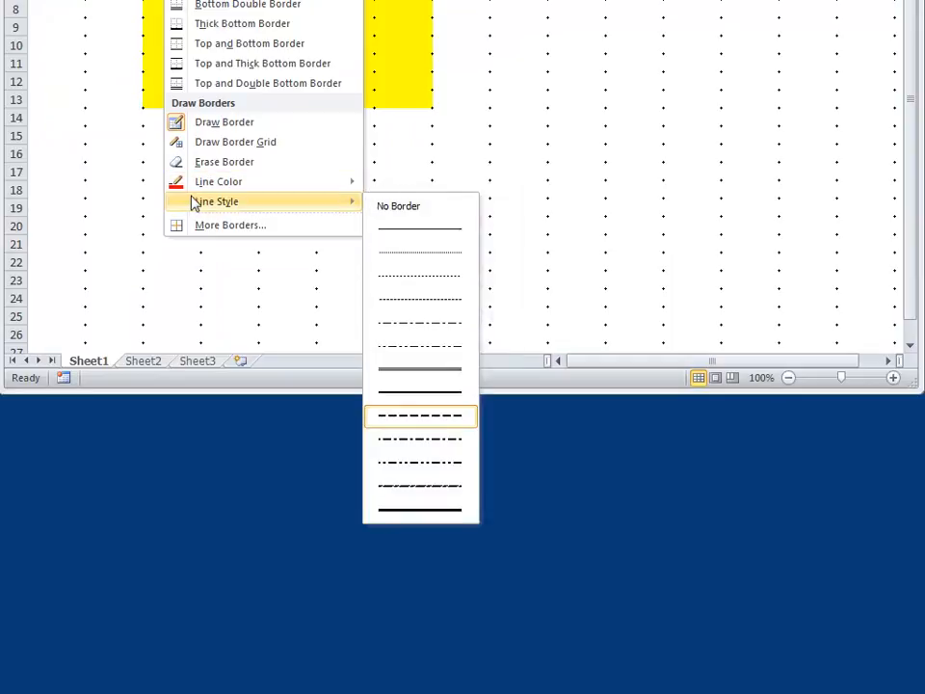
{"action": "left_click", "coordinate": [421, 417]}
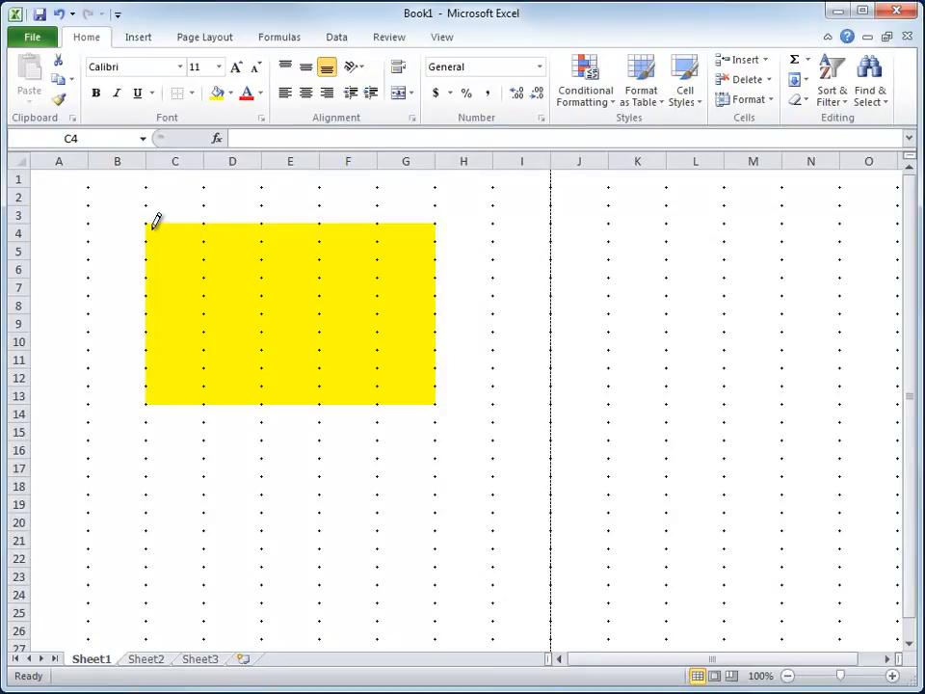
Draw a red dashed border around the yellow block C4:G13.
{"action": "mouse_move", "coordinate": [154, 228]}
{"action": "left_mouse_down"}
{"action": "mouse_move", "coordinate": [248, 340]}
{"action": "mouse_move", "coordinate": [388, 374]}
{"action": "mouse_move", "coordinate": [403, 386]}
{"action": "left_mouse_up"}
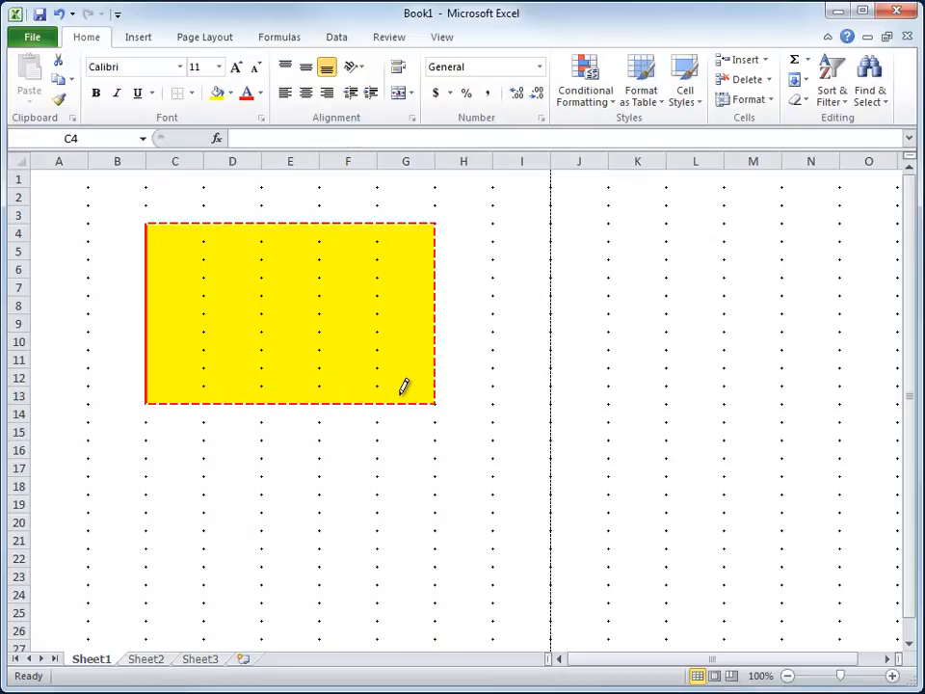
{"action": "left_click_drag", "start_coordinate": [403, 387], "coordinate": [403, 388]}
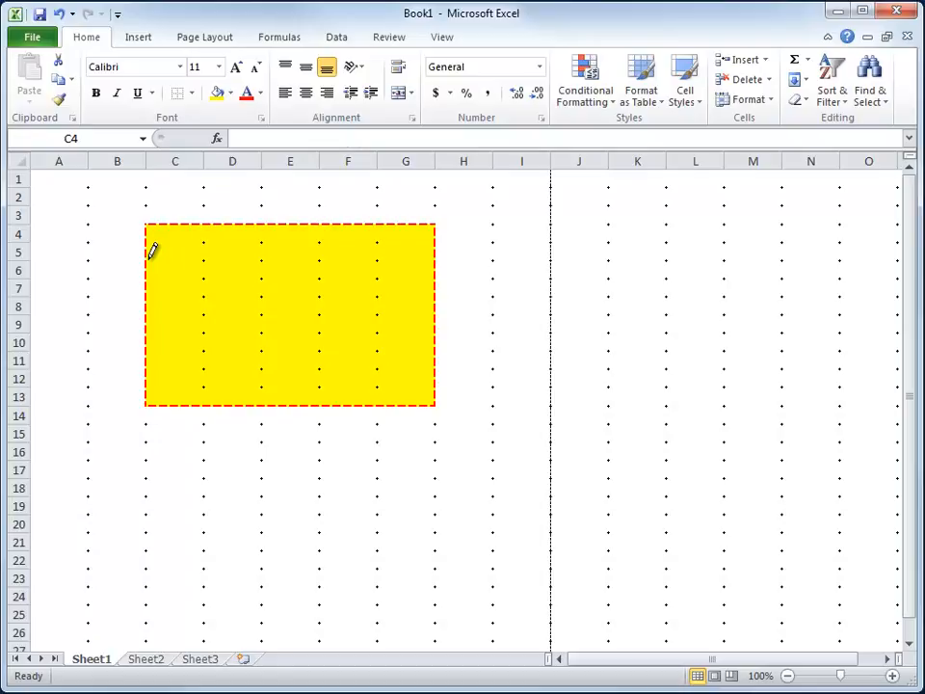
Draw a red dashed border around rows 6 to 8 of the block, C6:G8.
{"action": "mouse_move", "coordinate": [151, 257]}
{"action": "left_mouse_down"}
{"action": "mouse_move", "coordinate": [400, 259]}
{"action": "mouse_move", "coordinate": [405, 295]}
{"action": "mouse_move", "coordinate": [314, 302]}
{"action": "mouse_move", "coordinate": [307, 265]}
{"action": "mouse_move", "coordinate": [386, 269]}
{"action": "mouse_move", "coordinate": [386, 331]}
{"action": "mouse_move", "coordinate": [386, 284]}
{"action": "mouse_move", "coordinate": [390, 300]}
{"action": "left_mouse_up"}
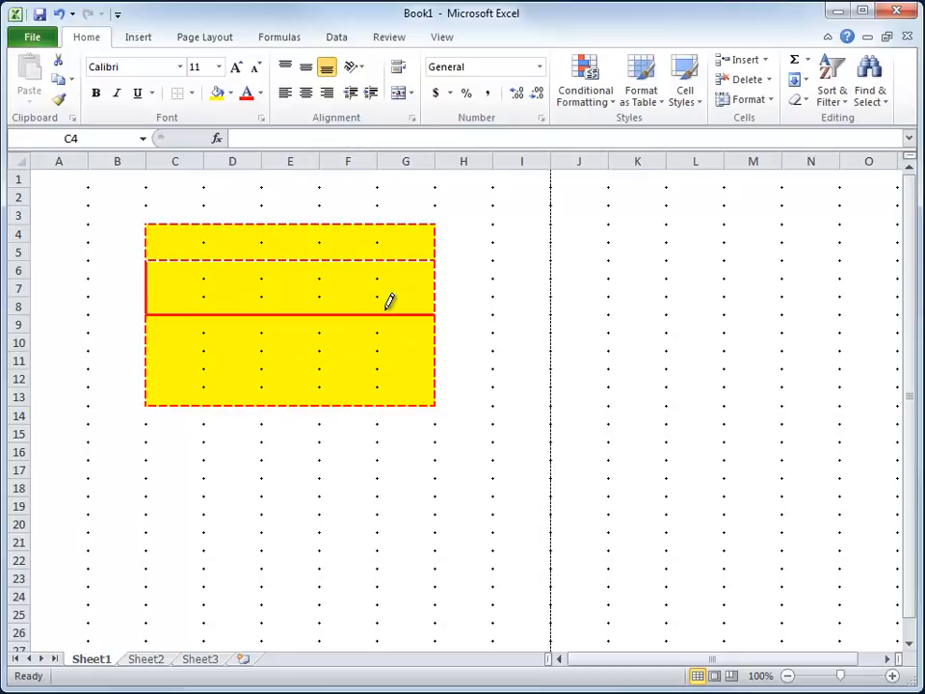
{"action": "left_click_drag", "start_coordinate": [390, 301], "coordinate": [405, 310]}
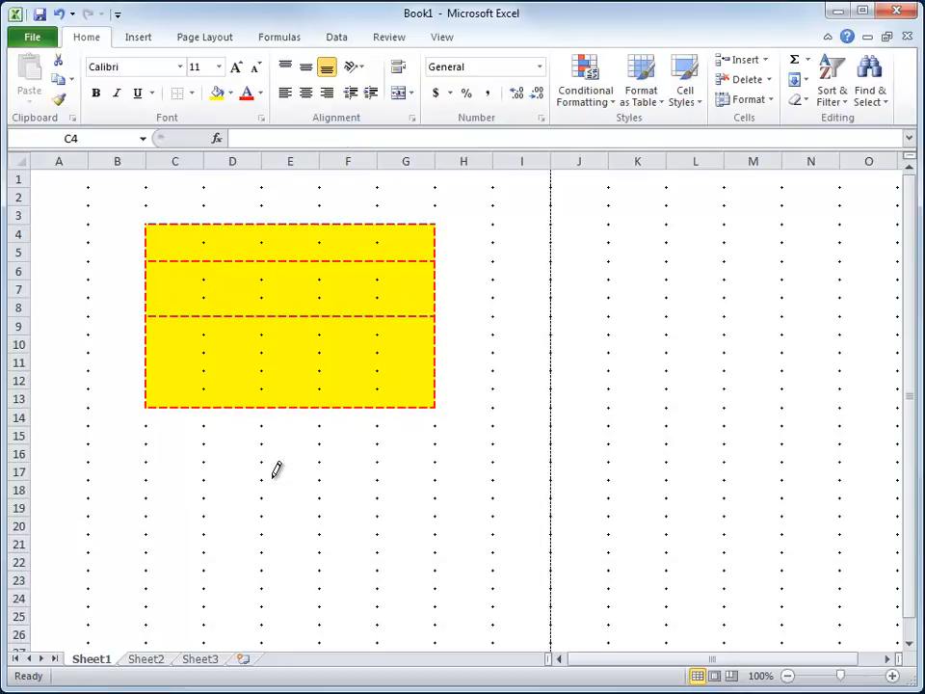
Set the border line colour to blue and the line style to a solid line.
{"action": "left_click", "coordinate": [192, 93]}
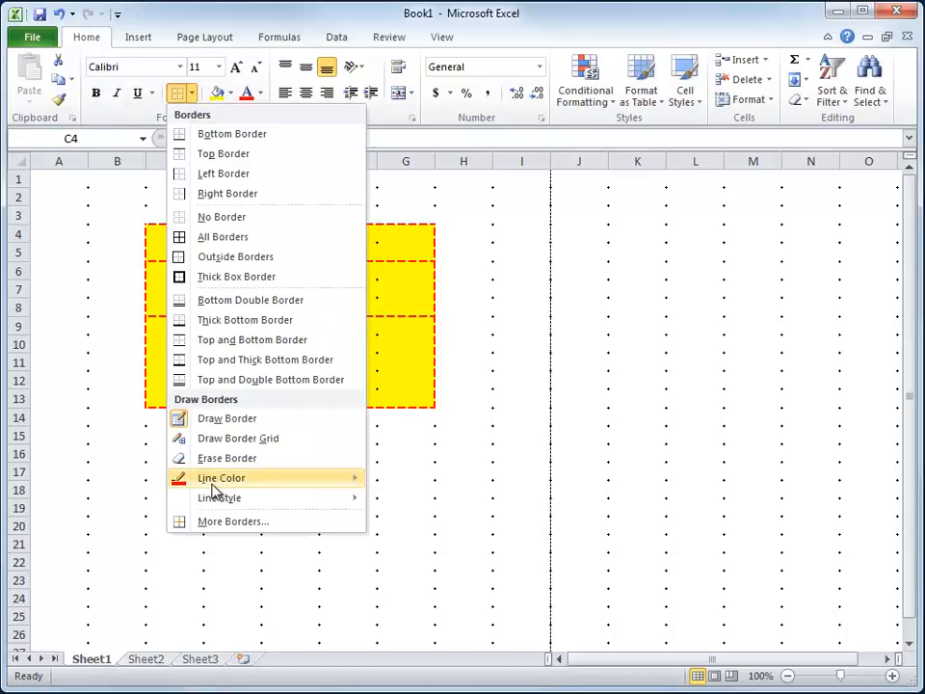
{"action": "mouse_move", "coordinate": [253, 482]}
{"action": "left_click", "coordinate": [439, 515]}
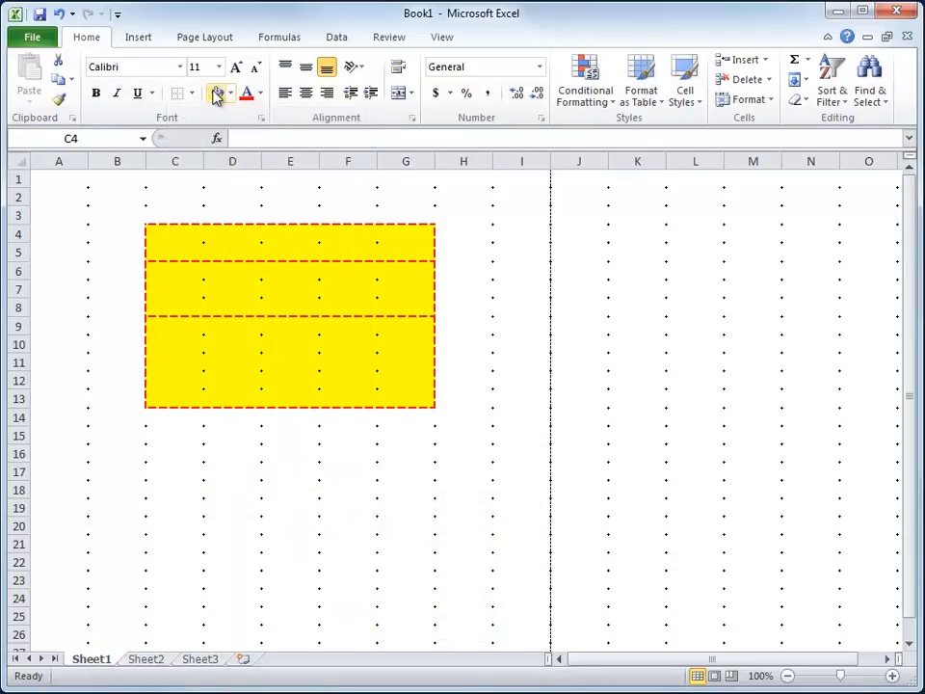
{"action": "left_click", "coordinate": [193, 94]}
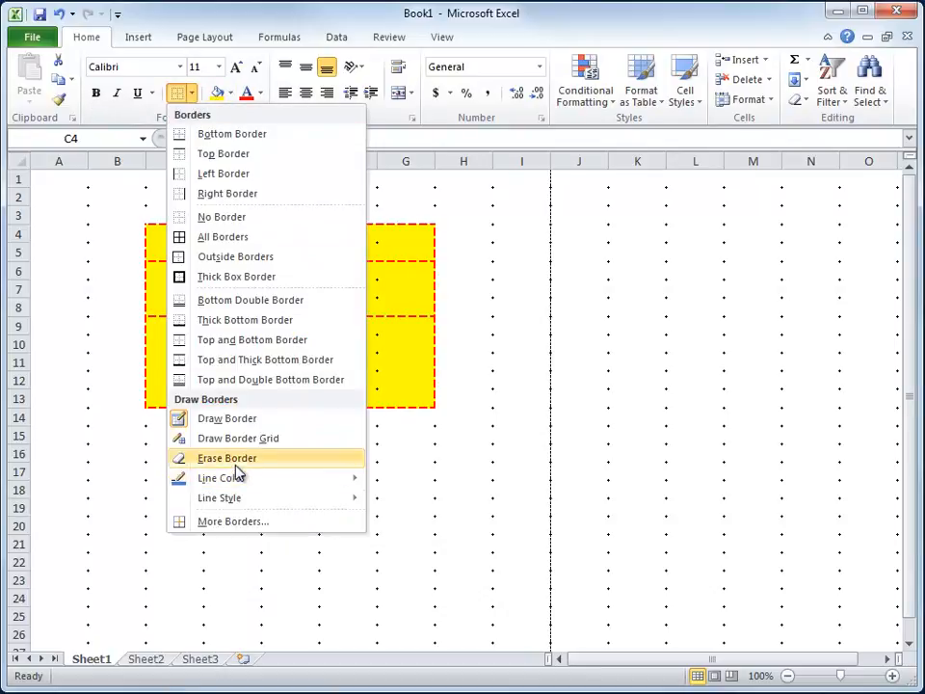
{"action": "mouse_move", "coordinate": [347, 495]}
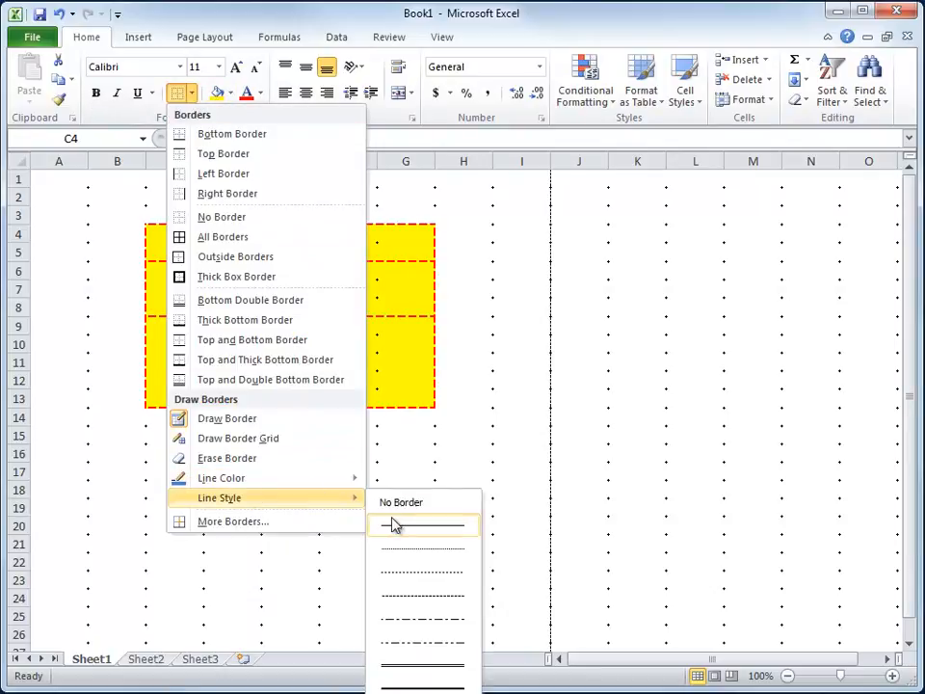
{"action": "left_click", "coordinate": [407, 684]}
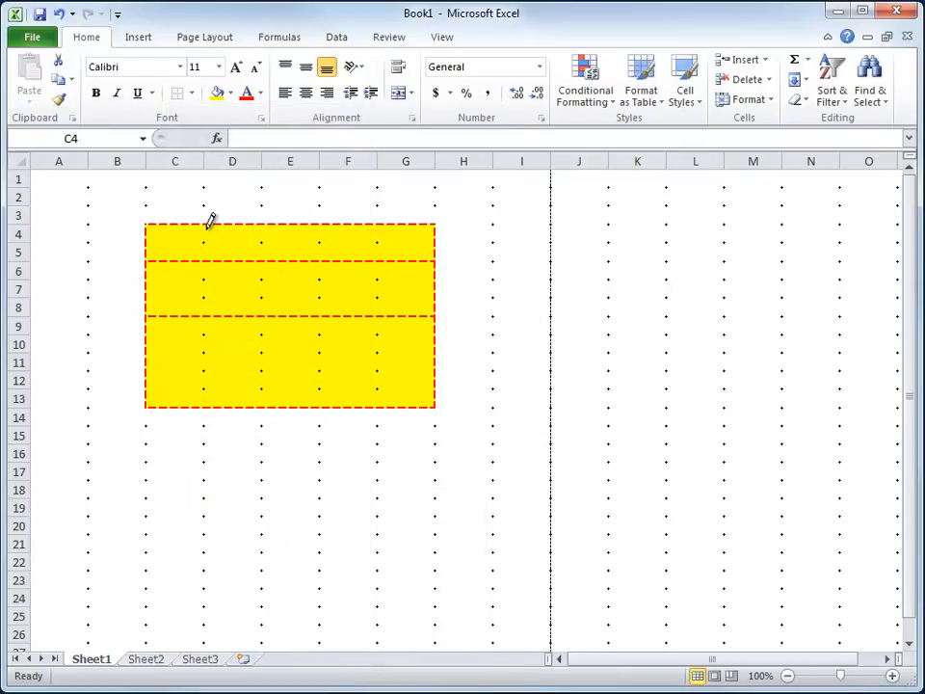
Draw blue vertical borders down the left edges of columns D and F through the block, then stop drawing borders.
{"action": "left_click_drag", "start_coordinate": [209, 217], "coordinate": [216, 392]}
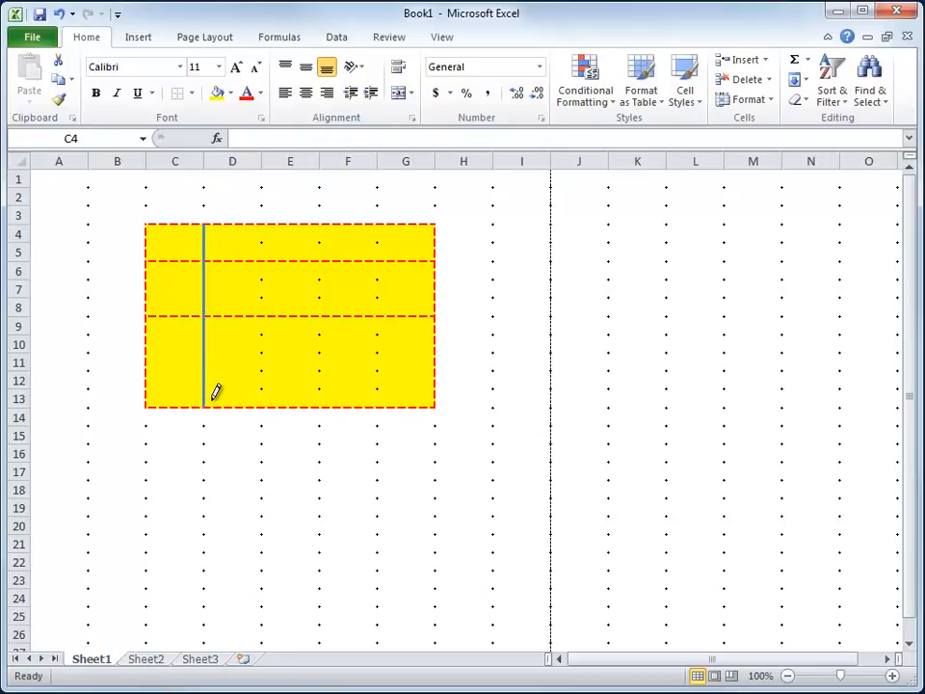
{"action": "left_click_drag", "start_coordinate": [327, 224], "coordinate": [324, 388]}
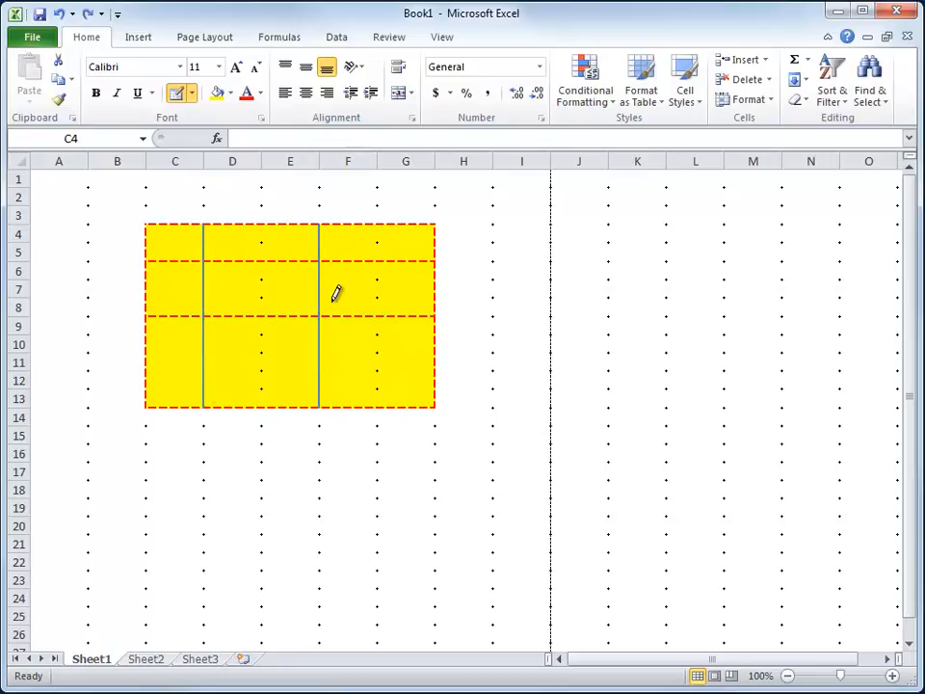
{"action": "left_click", "coordinate": [192, 93]}
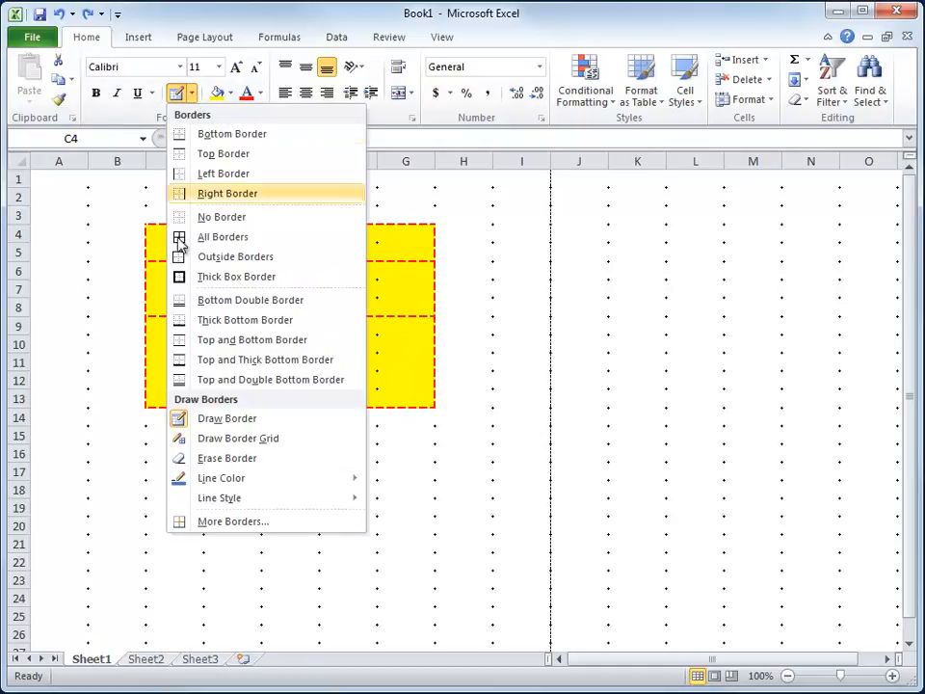
{"action": "left_click", "coordinate": [186, 423]}
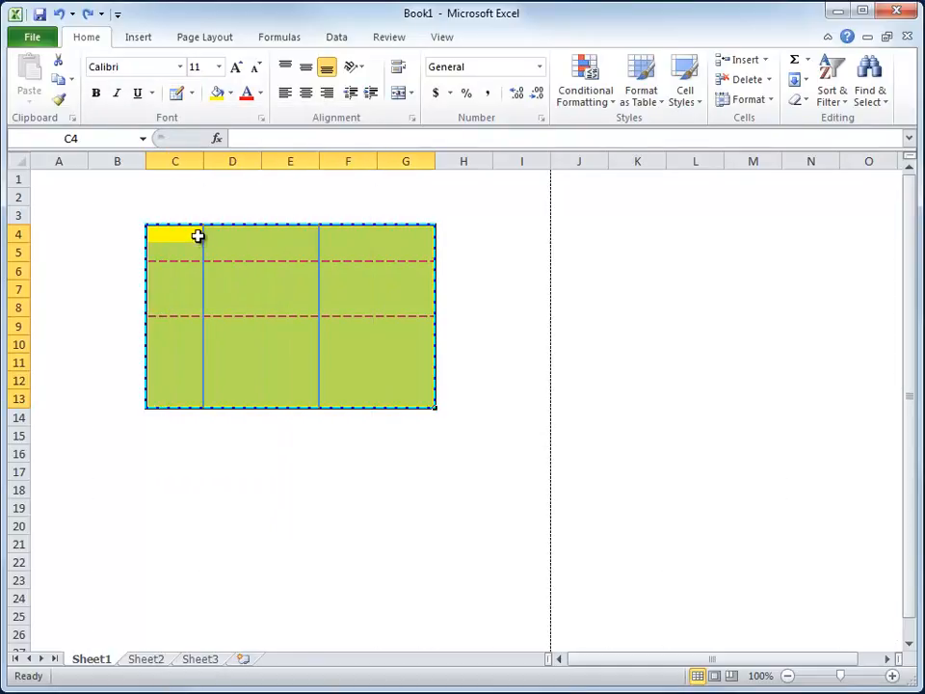
{"action": "left_click", "coordinate": [100, 215]}
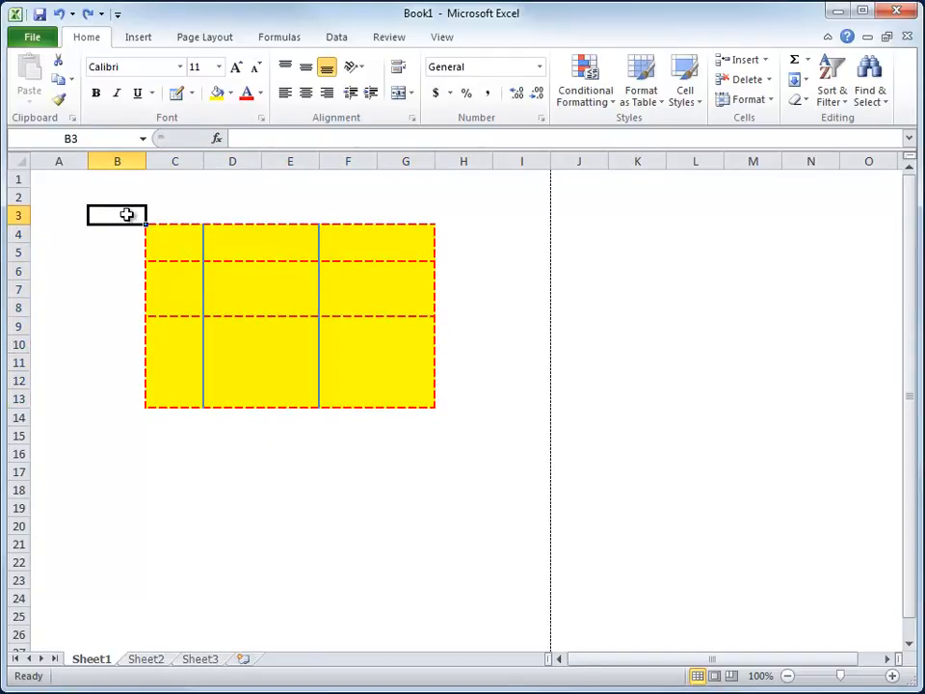
Clear every border from the whole worksheet.
{"action": "left_click", "coordinate": [21, 161]}
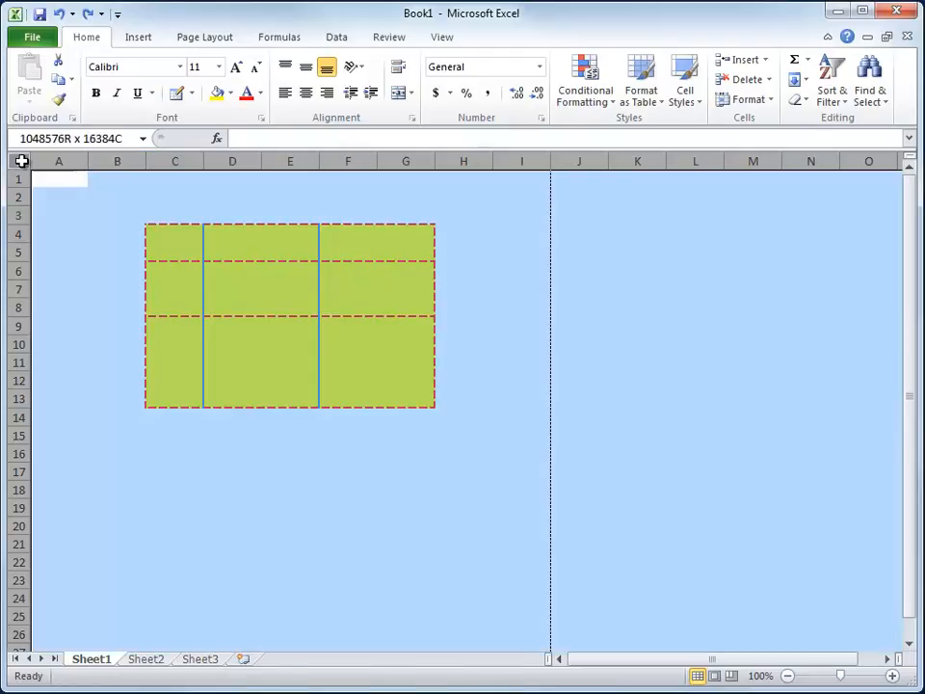
{"action": "left_click", "coordinate": [192, 93]}
{"action": "left_click", "coordinate": [189, 220]}
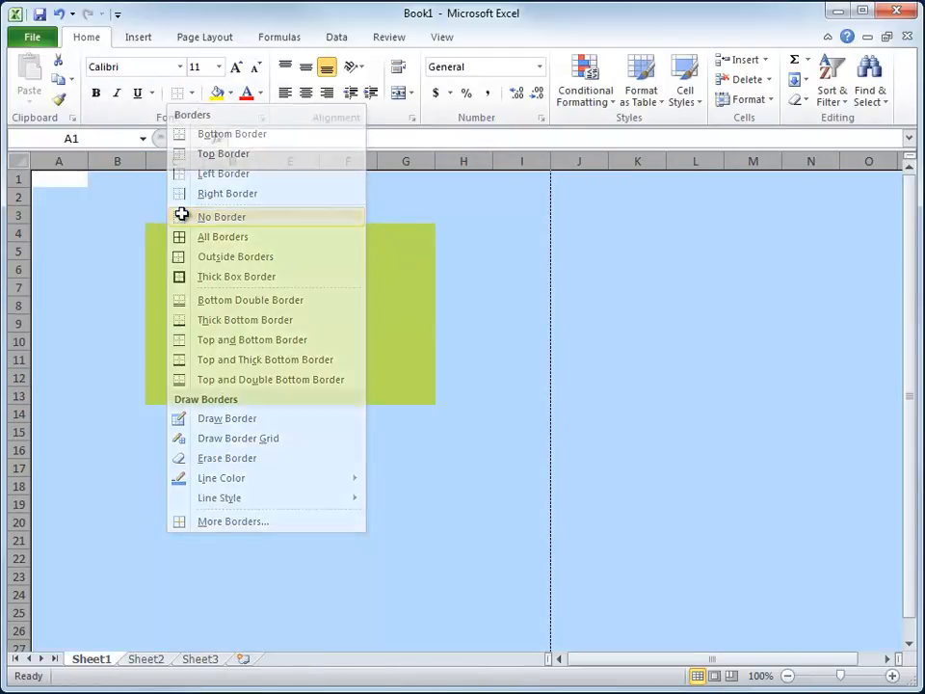
Apply All Borders to the yellow block C4:G13.
{"action": "left_click_drag", "start_coordinate": [166, 230], "coordinate": [402, 390]}
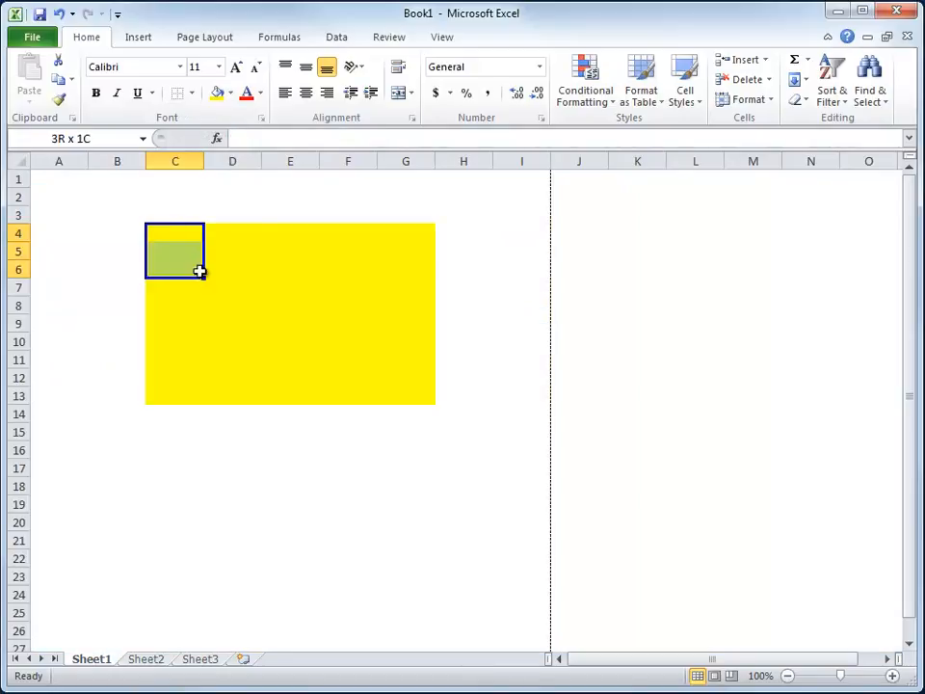
{"action": "left_click_drag", "start_coordinate": [473, 460], "coordinate": [472, 453]}
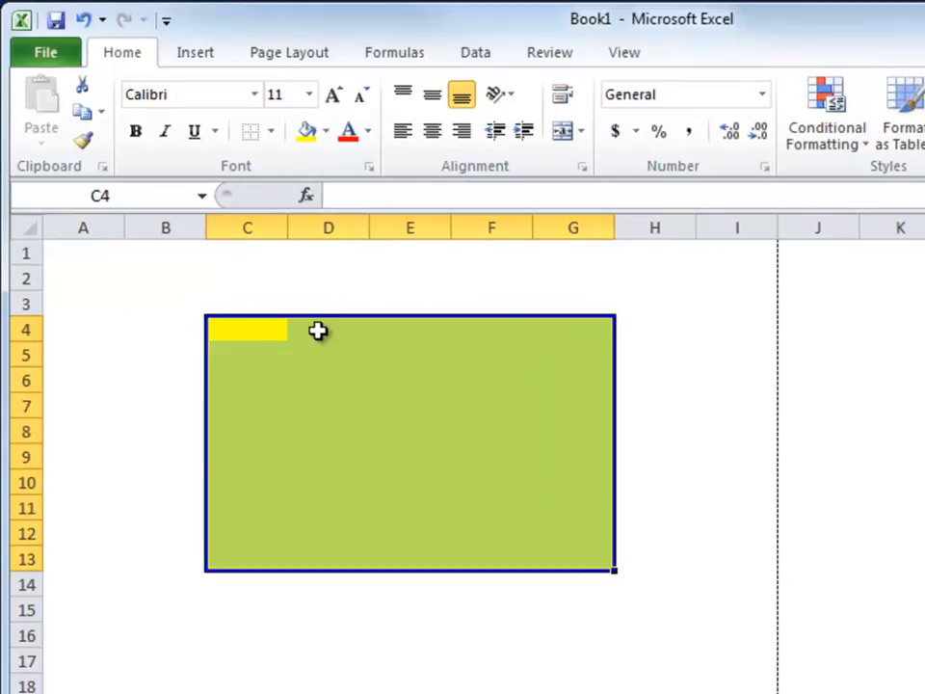
{"action": "left_click", "coordinate": [271, 133]}
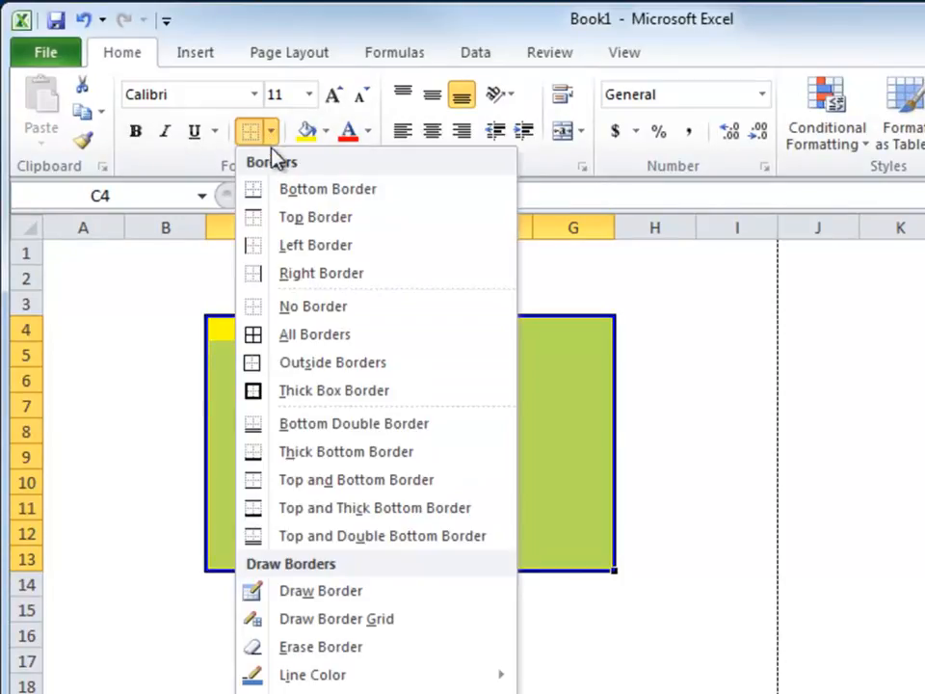
{"action": "left_click", "coordinate": [316, 337]}
{"action": "left_click", "coordinate": [197, 372]}
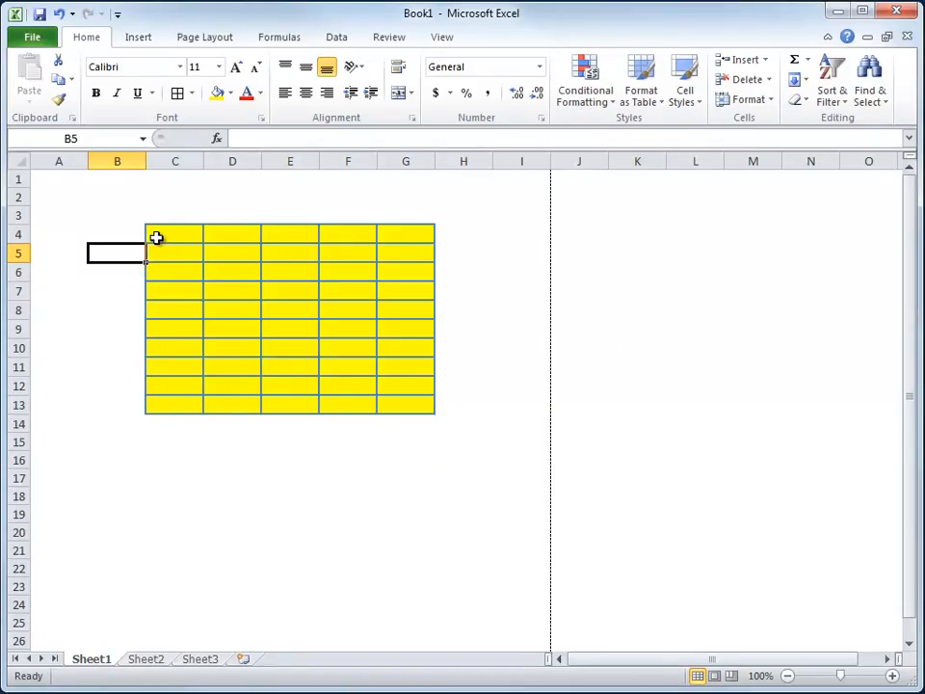
Remove all borders from the entire worksheet.
{"action": "left_click", "coordinate": [21, 162]}
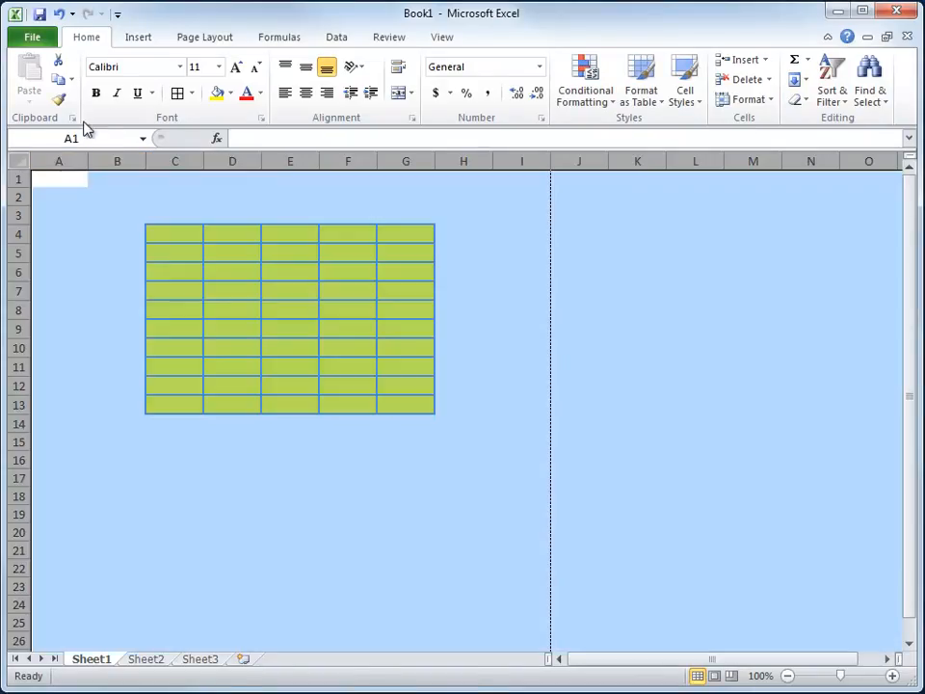
{"action": "left_click", "coordinate": [192, 92]}
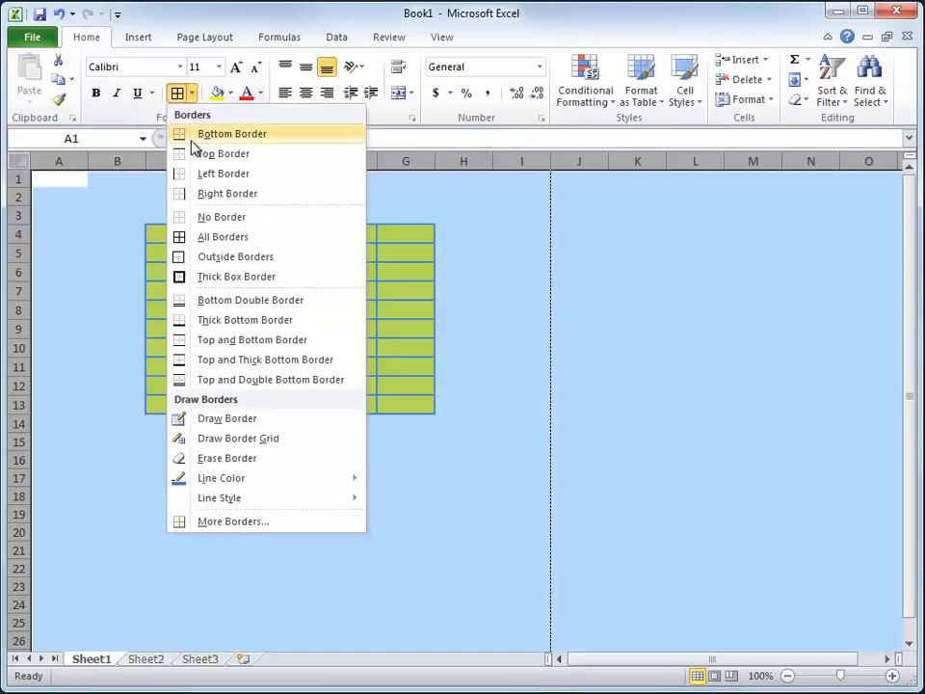
{"action": "left_click", "coordinate": [187, 220]}
Select the block C4:G13 and apply an Outline border preset from the Format Cells border settings.
{"action": "left_click_drag", "start_coordinate": [172, 229], "coordinate": [390, 398]}
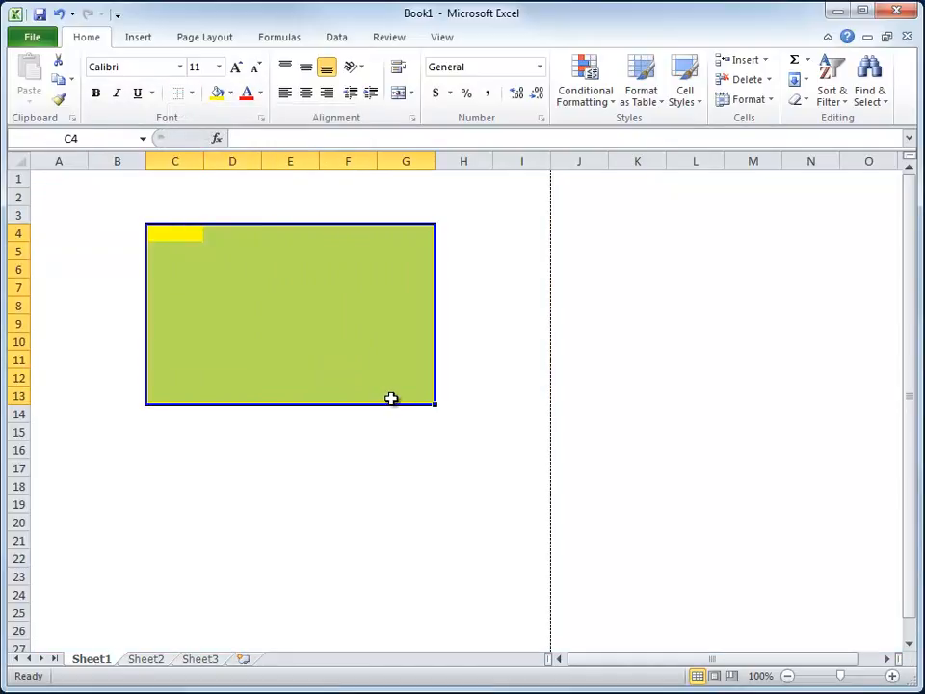
{"action": "left_click", "coordinate": [193, 94]}
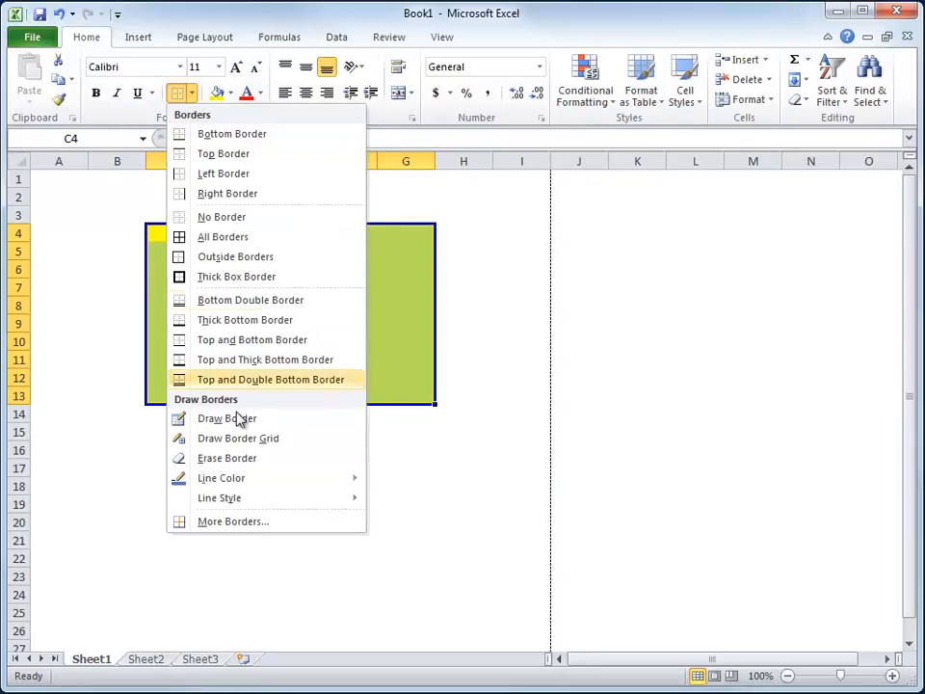
{"action": "left_click", "coordinate": [236, 522]}
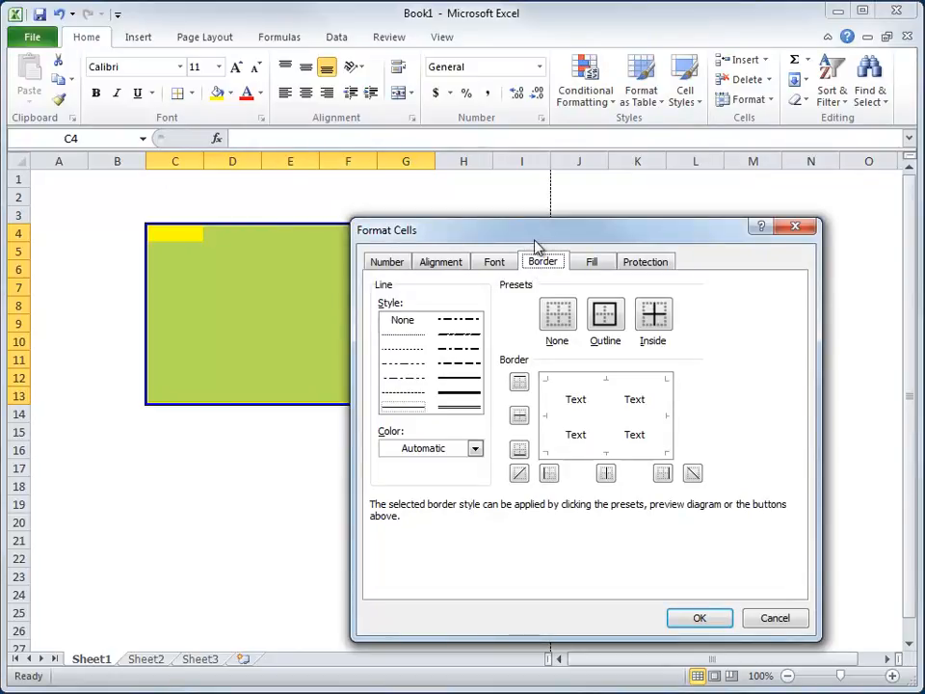
{"action": "left_click_drag", "start_coordinate": [538, 239], "coordinate": [591, 184]}
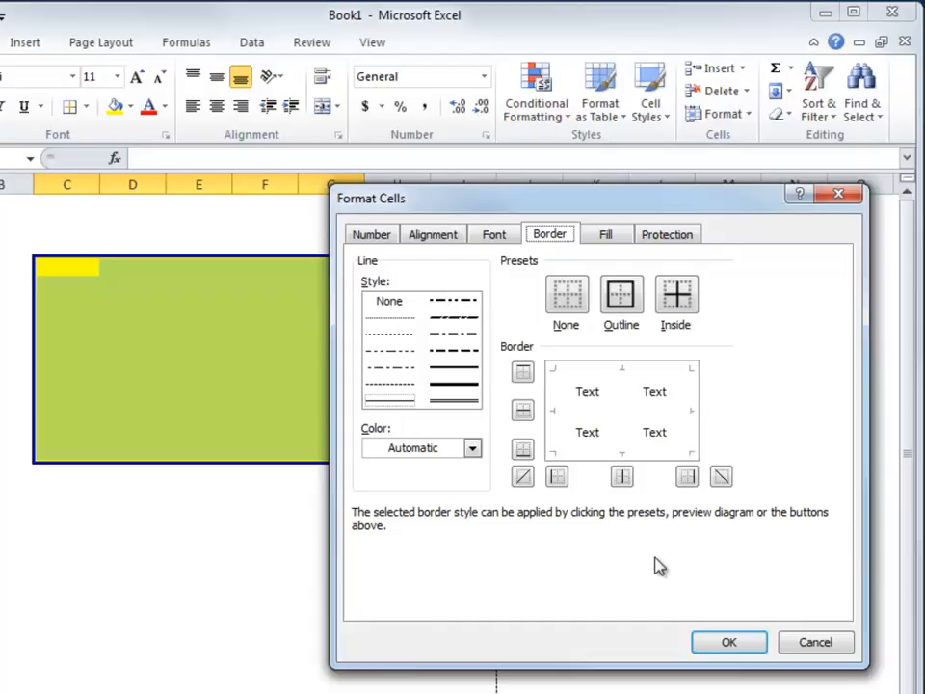
{"action": "left_click", "coordinate": [621, 298]}
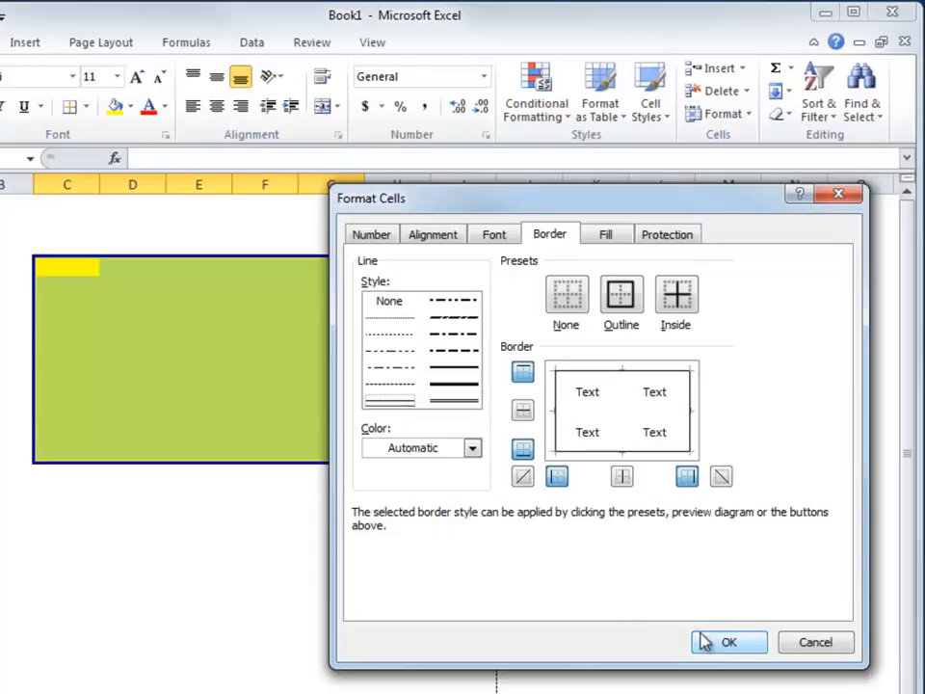
{"action": "left_click", "coordinate": [729, 643]}
{"action": "left_click", "coordinate": [277, 525]}
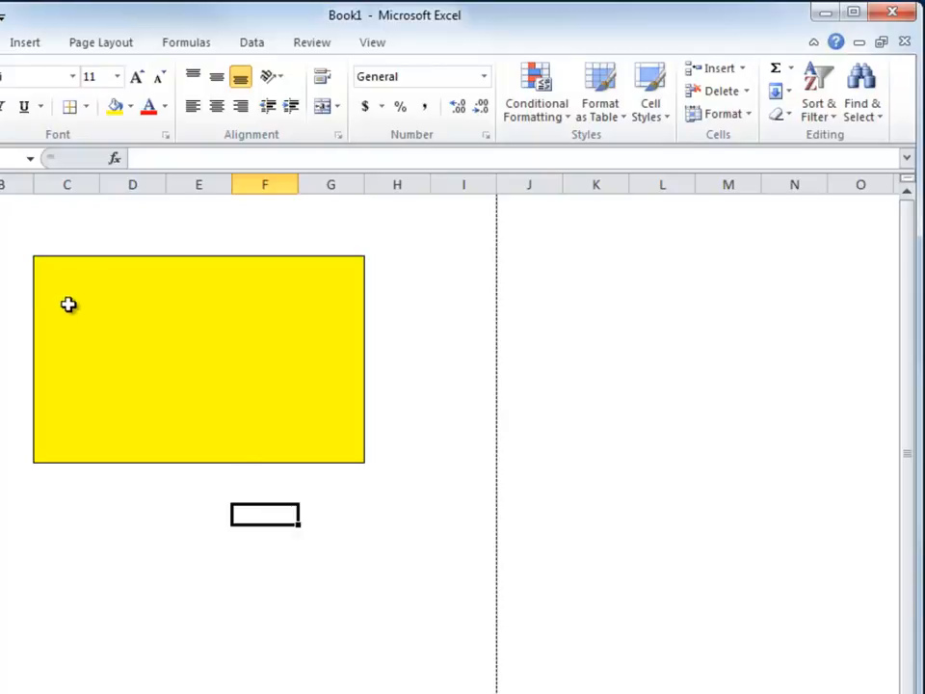
Give the block red double-line top and bottom borders in the Format Cells border settings.
{"action": "left_click_drag", "start_coordinate": [56, 271], "coordinate": [312, 445]}
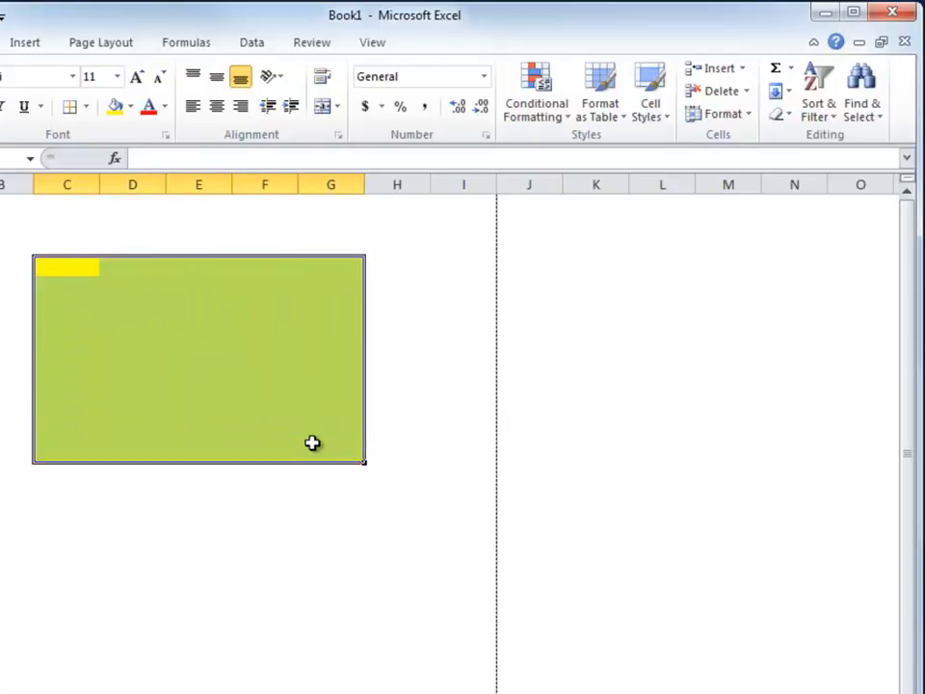
{"action": "left_click", "coordinate": [87, 108]}
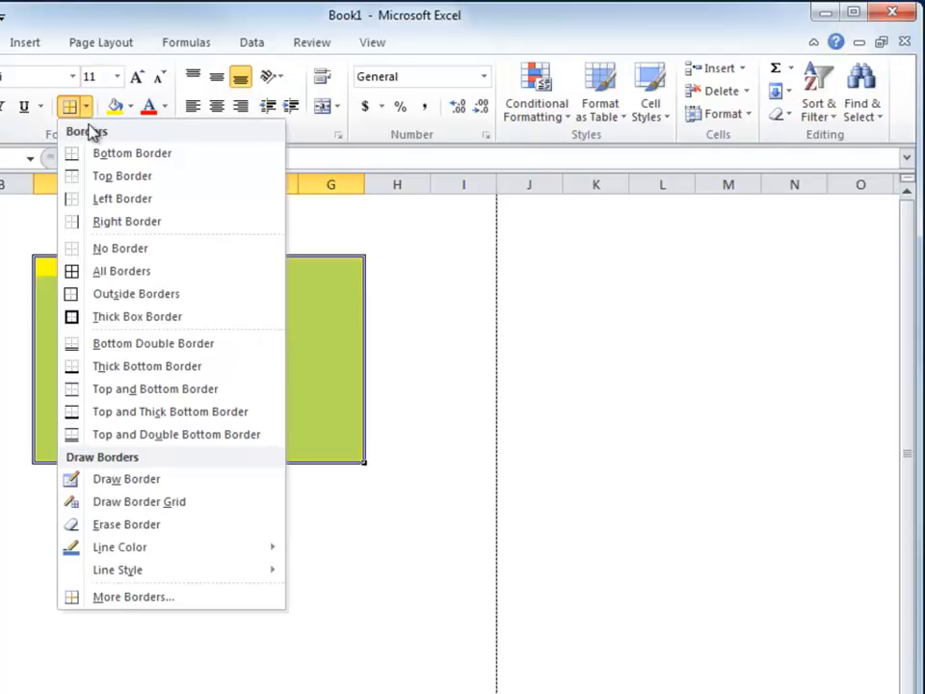
{"action": "left_click", "coordinate": [154, 598]}
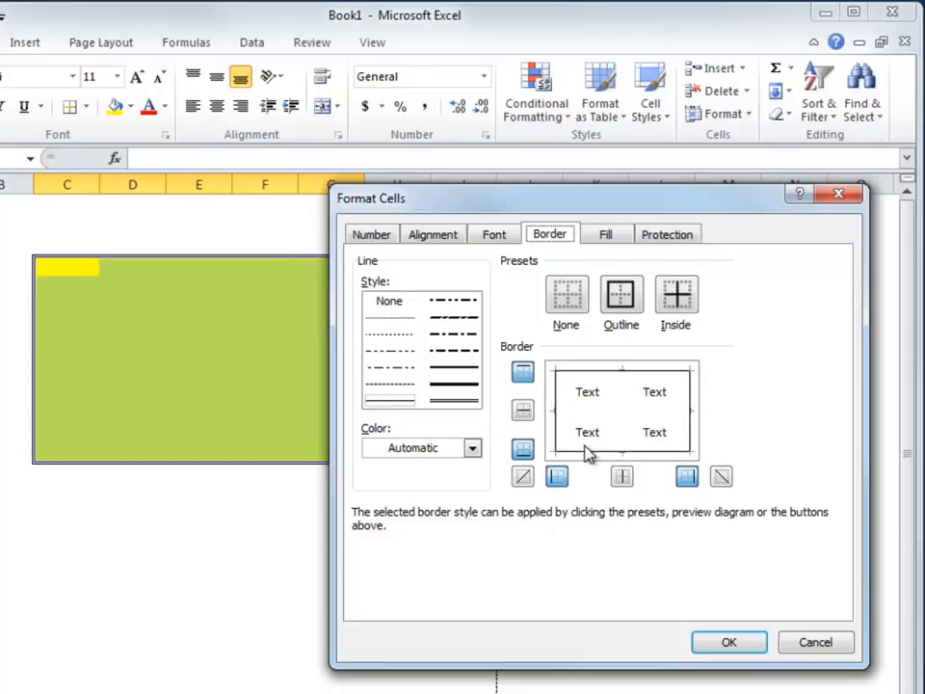
{"action": "left_click", "coordinate": [472, 449]}
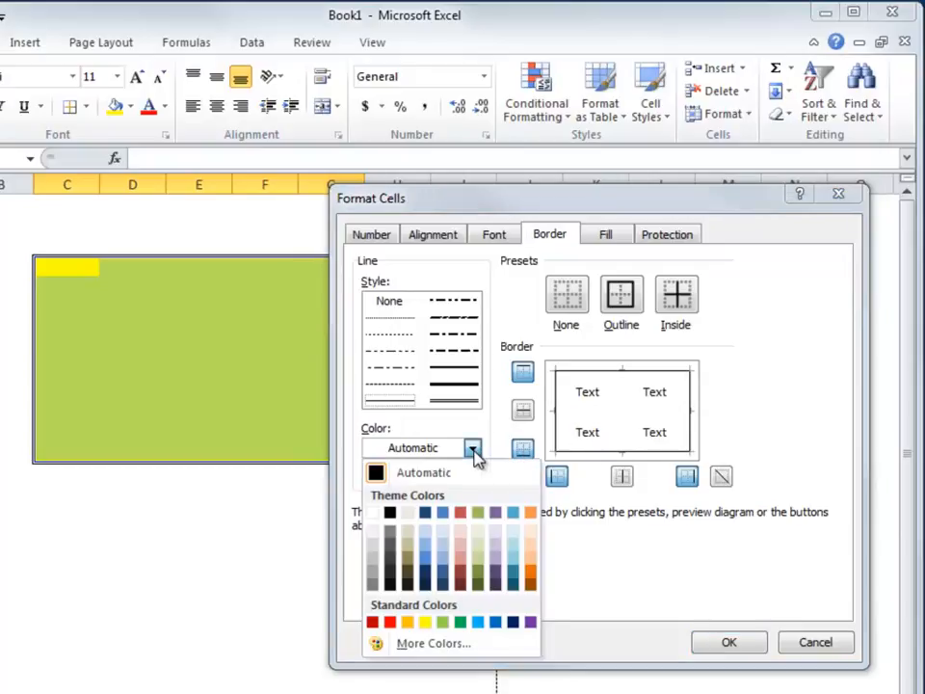
{"action": "left_click", "coordinate": [390, 623]}
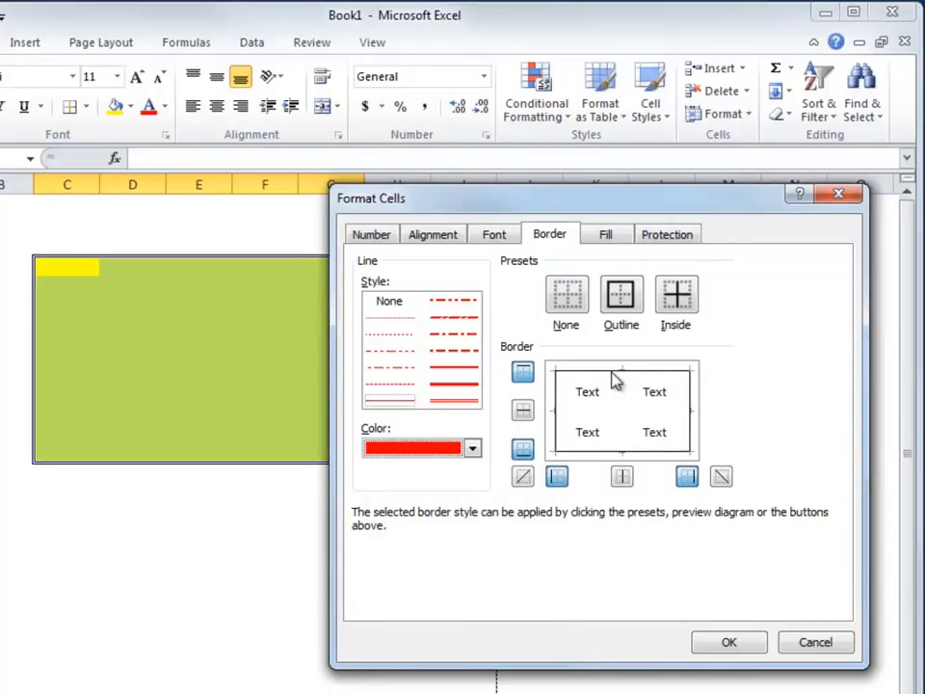
{"action": "left_click", "coordinate": [522, 374]}
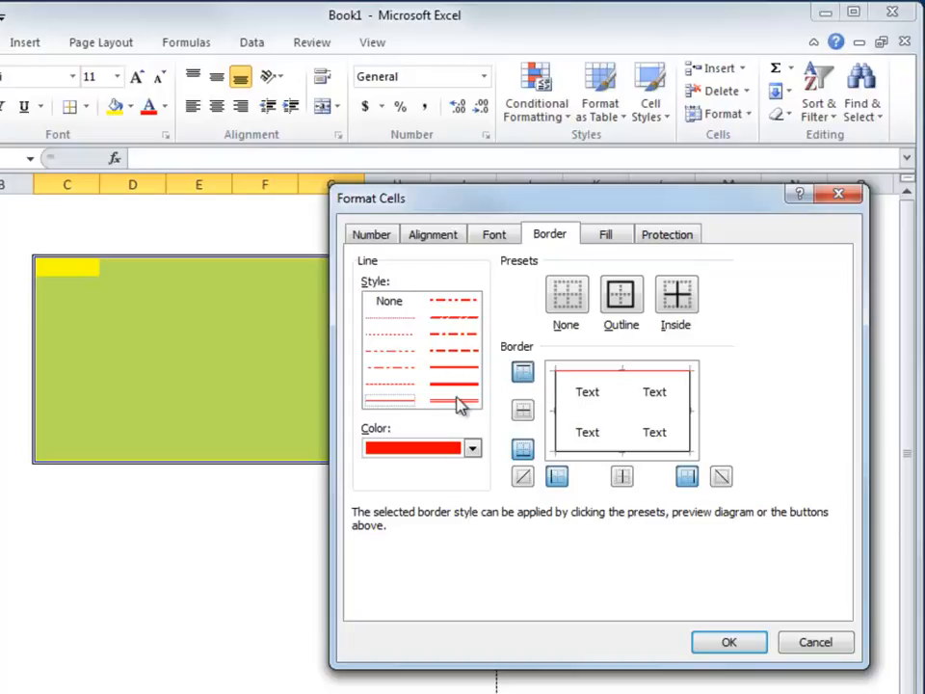
{"action": "left_click", "coordinate": [607, 461]}
{"action": "left_click", "coordinate": [457, 404]}
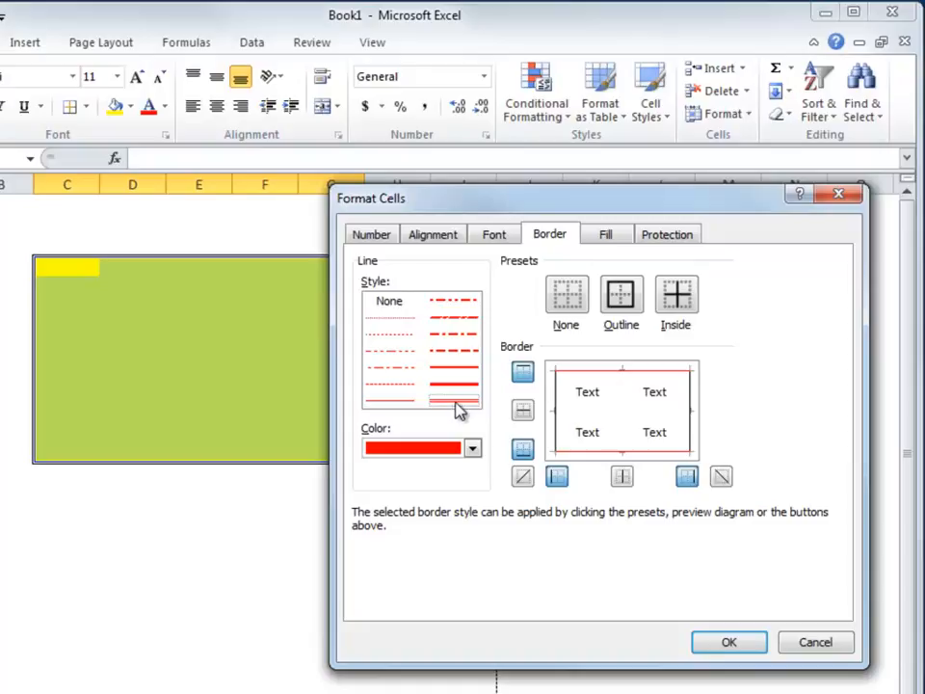
{"action": "left_click", "coordinate": [601, 379]}
{"action": "left_click", "coordinate": [606, 459]}
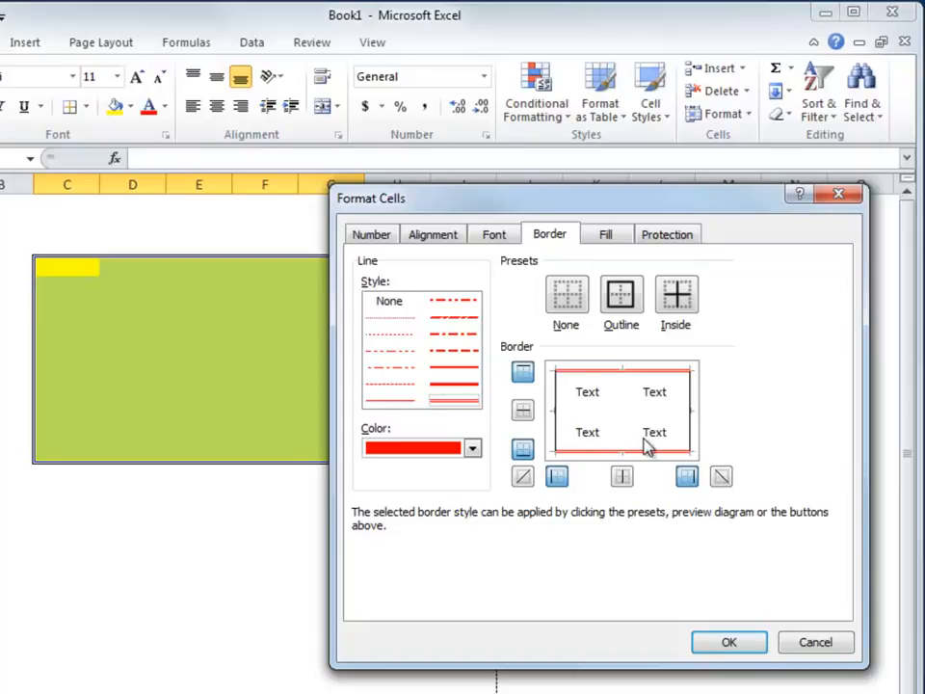
{"action": "left_click", "coordinate": [730, 644]}
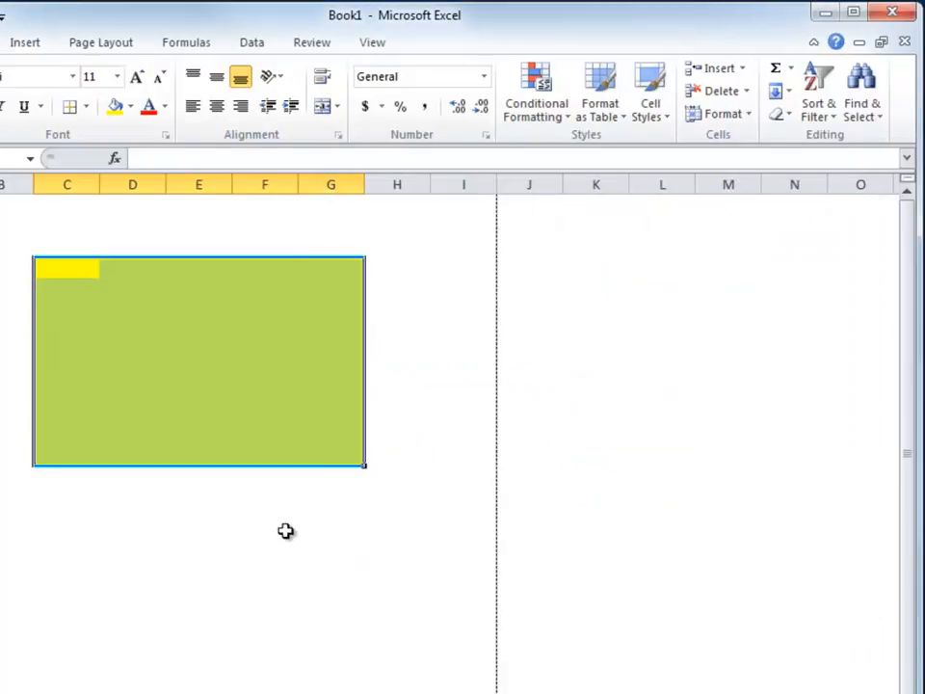
{"action": "left_click", "coordinate": [185, 524]}
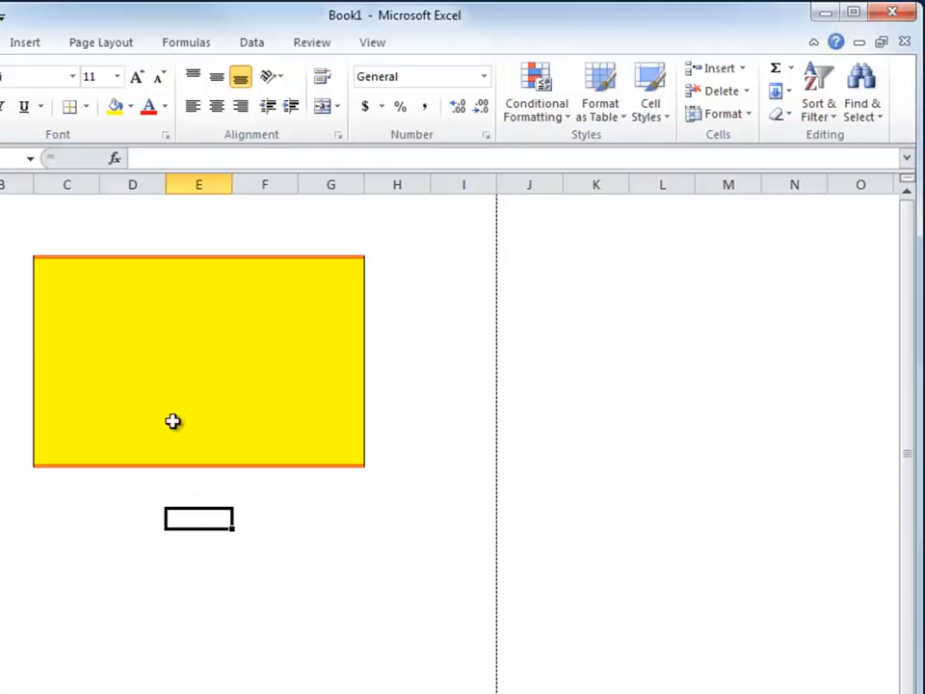
Reselect the block C4:G13 and apply All Borders to it.
{"action": "left_click", "coordinate": [50, 269]}
{"action": "left_click_drag", "start_coordinate": [50, 269], "coordinate": [316, 450]}
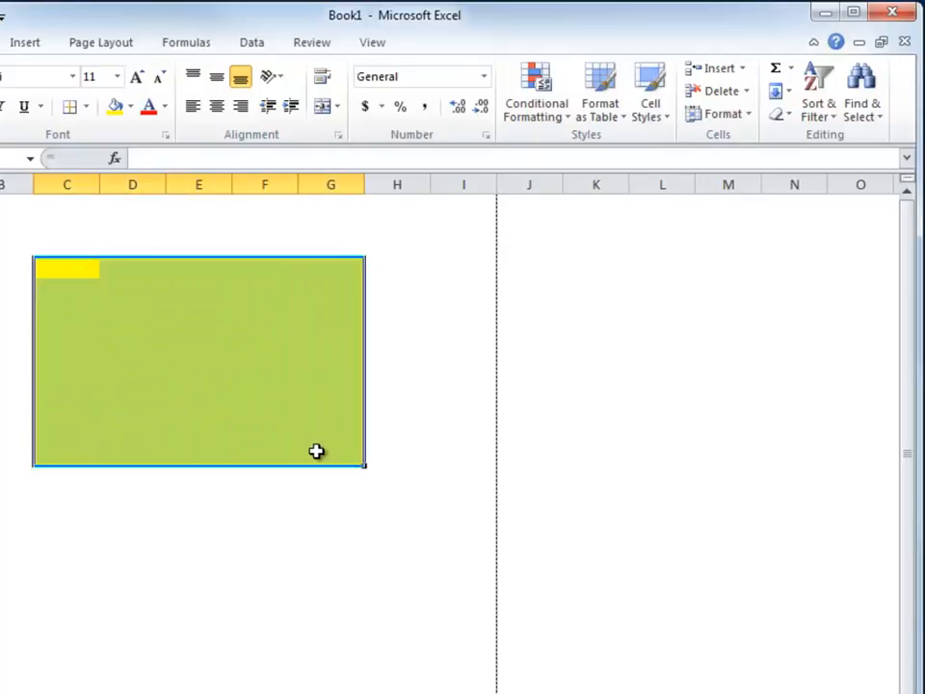
{"action": "left_click", "coordinate": [87, 108]}
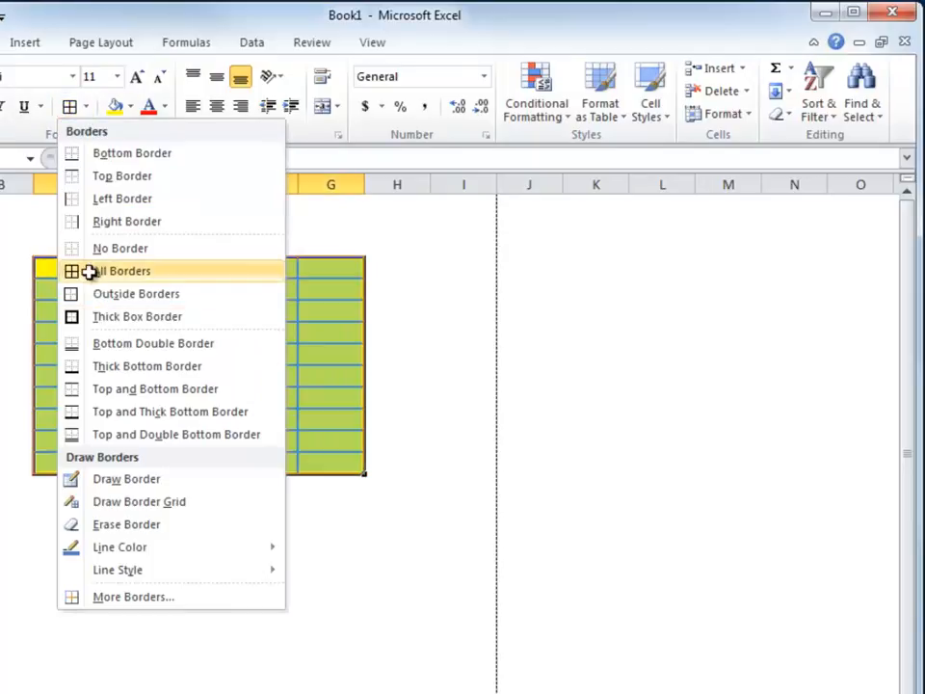
{"action": "left_click", "coordinate": [94, 279]}
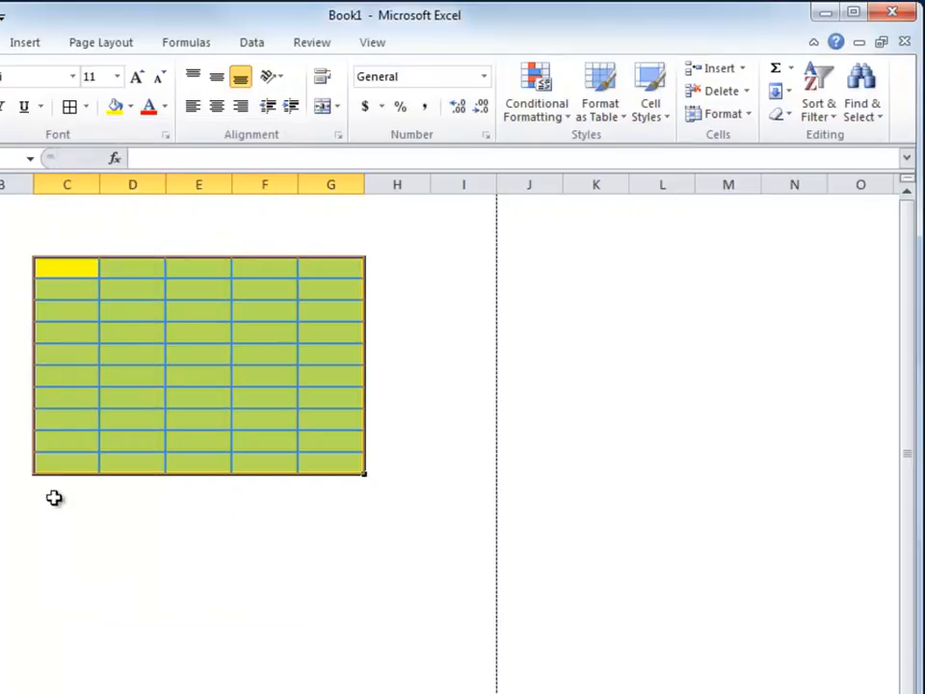
{"action": "left_click", "coordinate": [139, 553]}
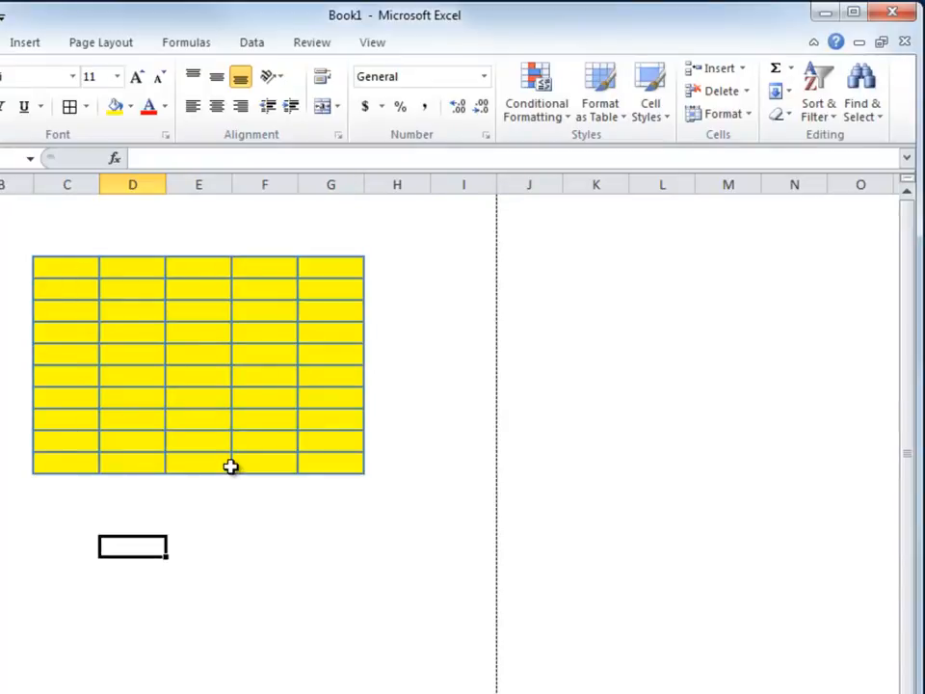
Add red double-line top and bottom edges to the bordered block through More Borders.
{"action": "left_click", "coordinate": [79, 268]}
{"action": "mouse_move", "coordinate": [79, 268]}
{"action": "left_mouse_down"}
{"action": "mouse_move", "coordinate": [322, 442]}
{"action": "mouse_move", "coordinate": [322, 457]}
{"action": "left_mouse_up"}
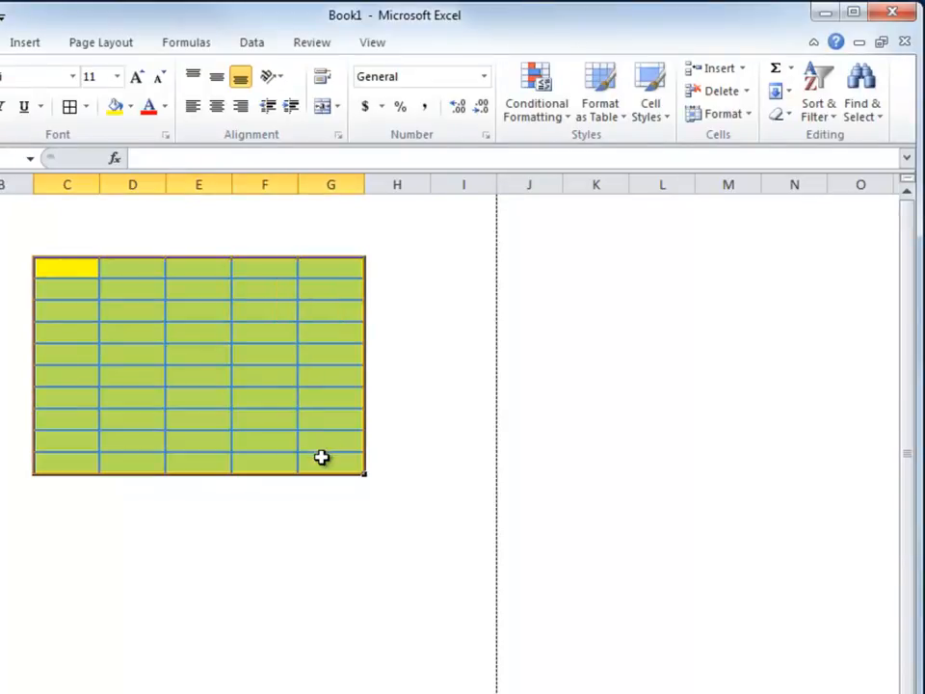
{"action": "left_click", "coordinate": [85, 106]}
{"action": "left_click", "coordinate": [109, 600]}
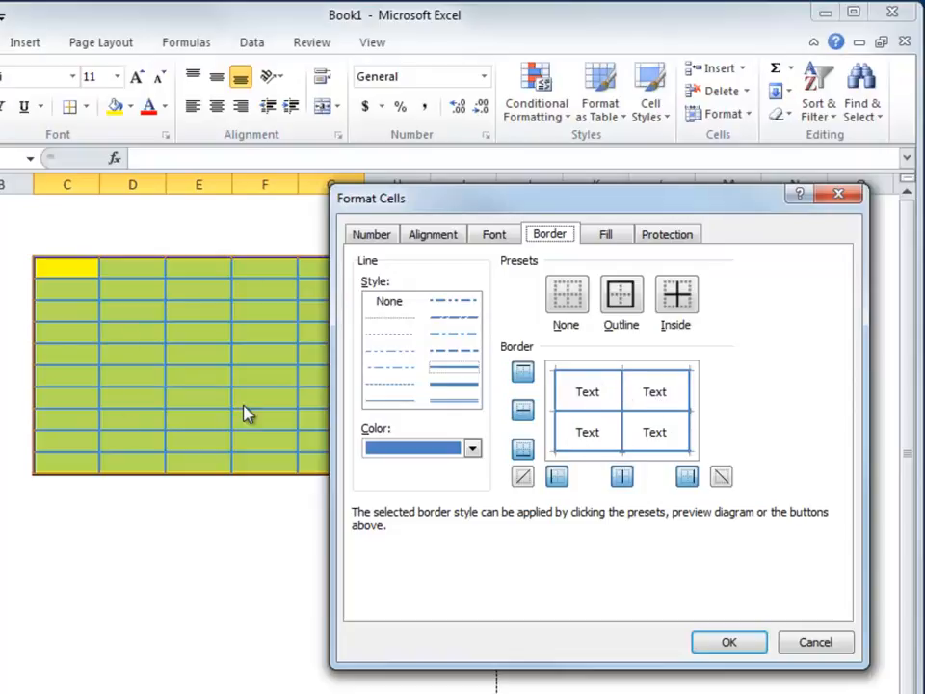
{"action": "left_click", "coordinate": [472, 449]}
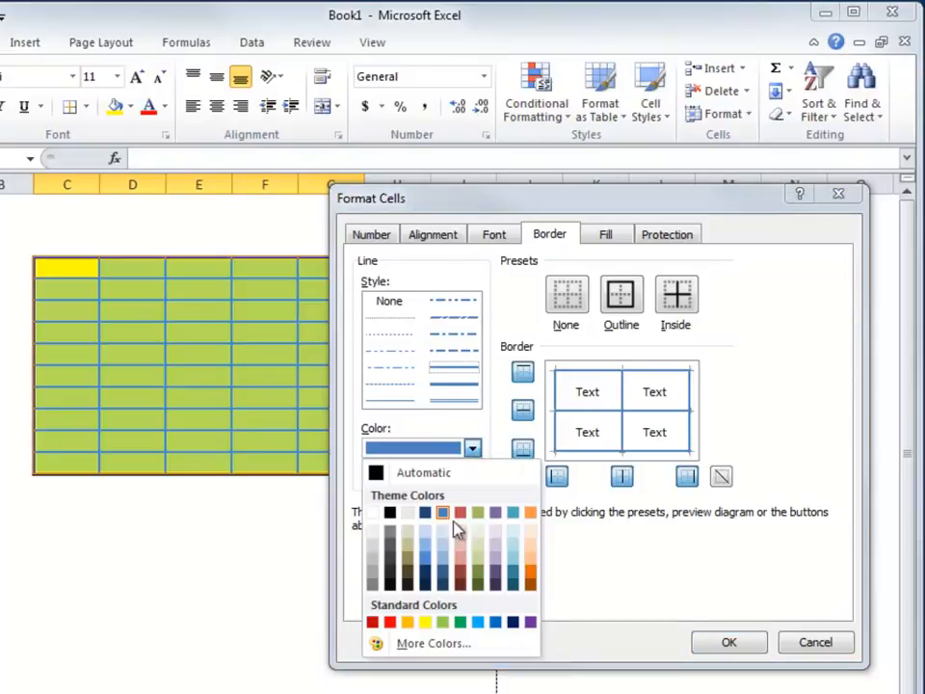
{"action": "left_click", "coordinate": [389, 621]}
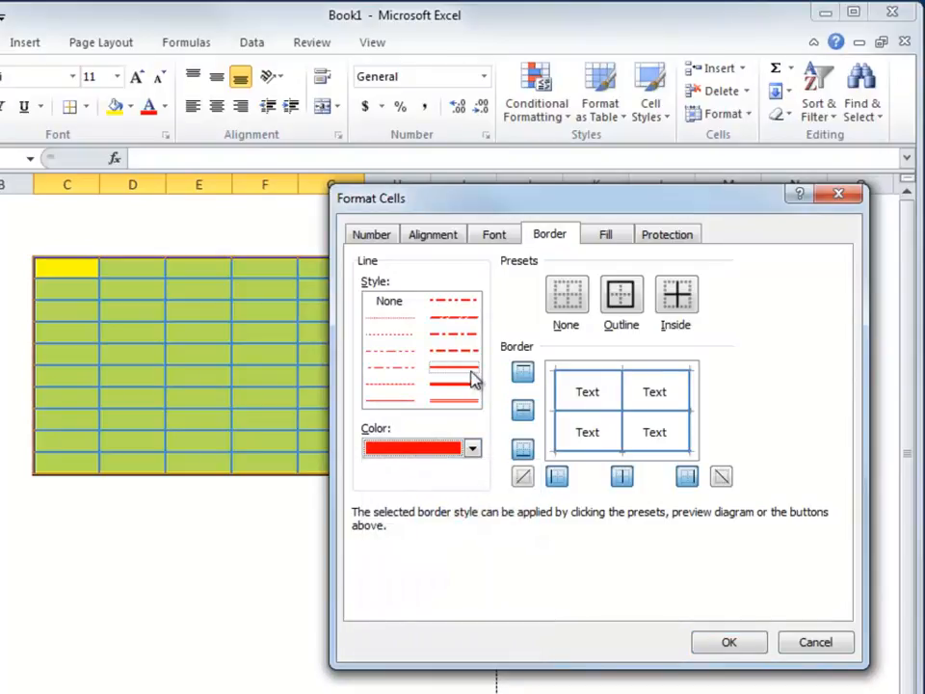
{"action": "left_click", "coordinate": [457, 399]}
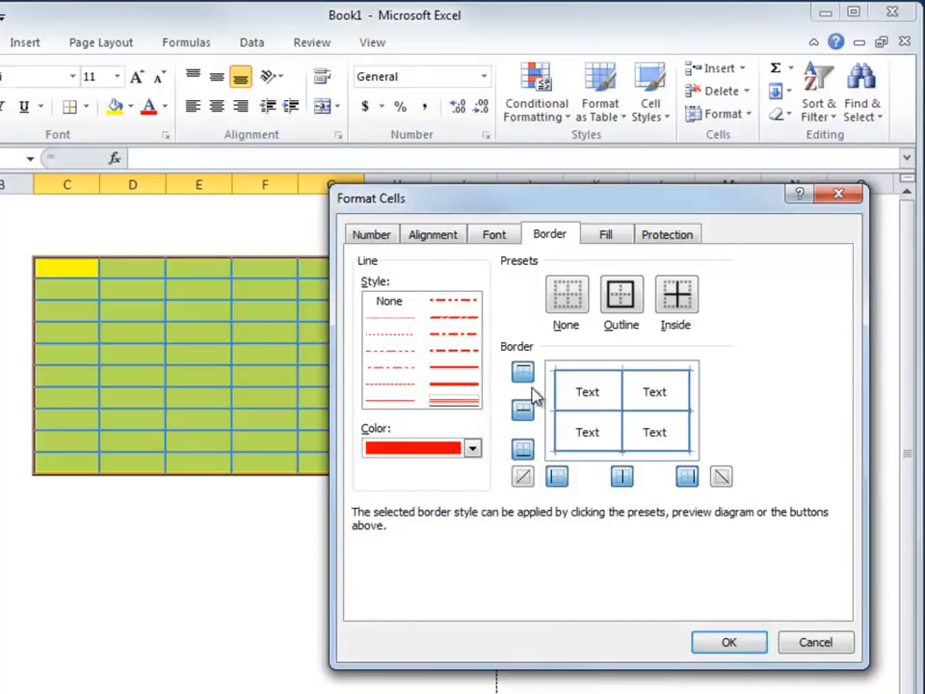
{"action": "left_click", "coordinate": [600, 376]}
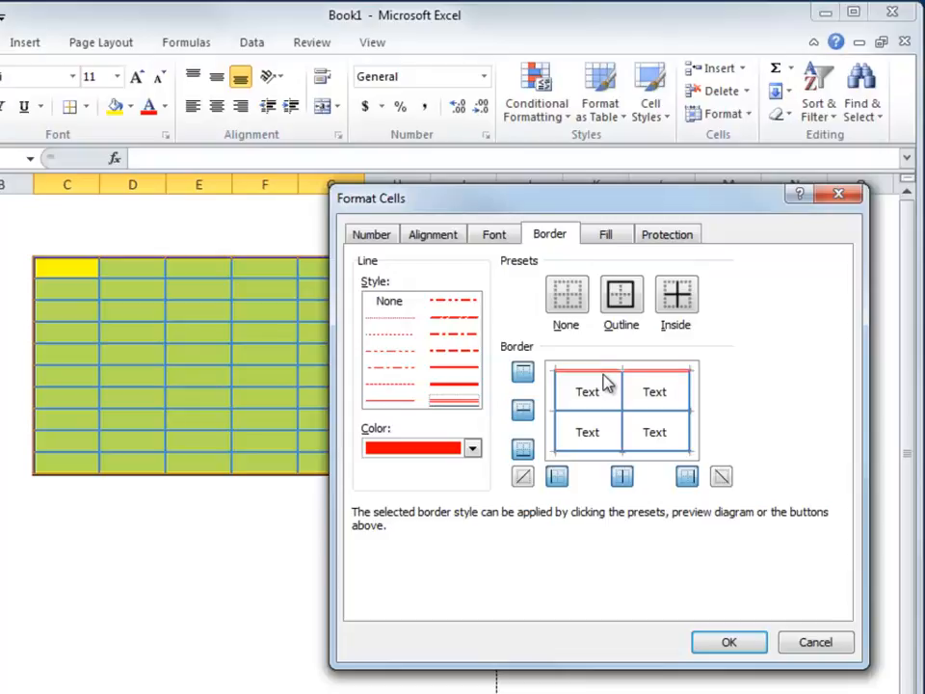
{"action": "left_click", "coordinate": [605, 451]}
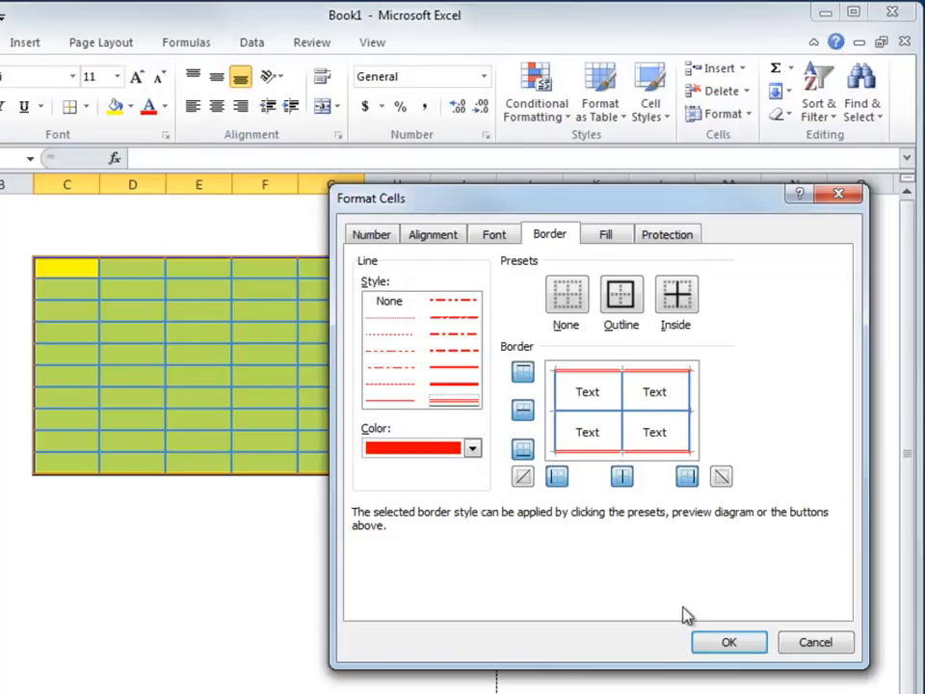
{"action": "left_click", "coordinate": [728, 644]}
{"action": "left_click", "coordinate": [236, 549]}
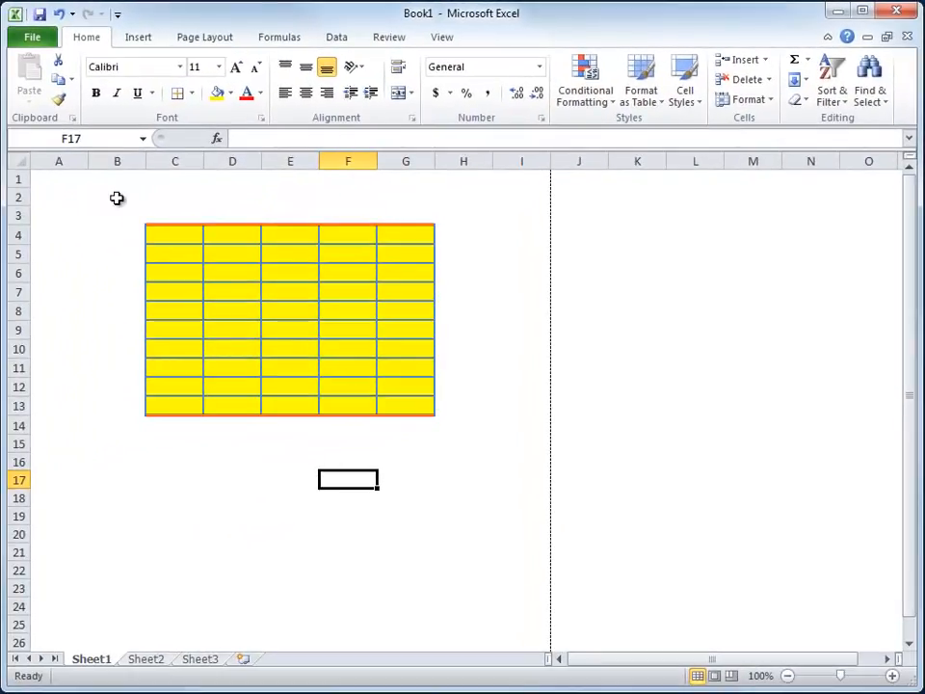
Open the print preview to check how the bordered block will print.
{"action": "left_click", "coordinate": [30, 39]}
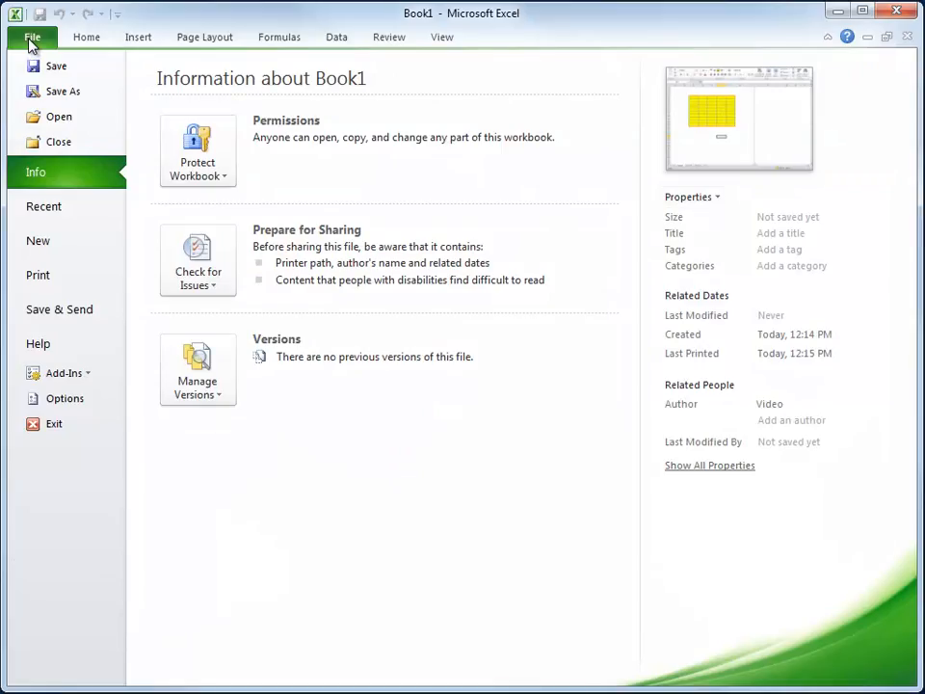
{"action": "left_click", "coordinate": [37, 278]}
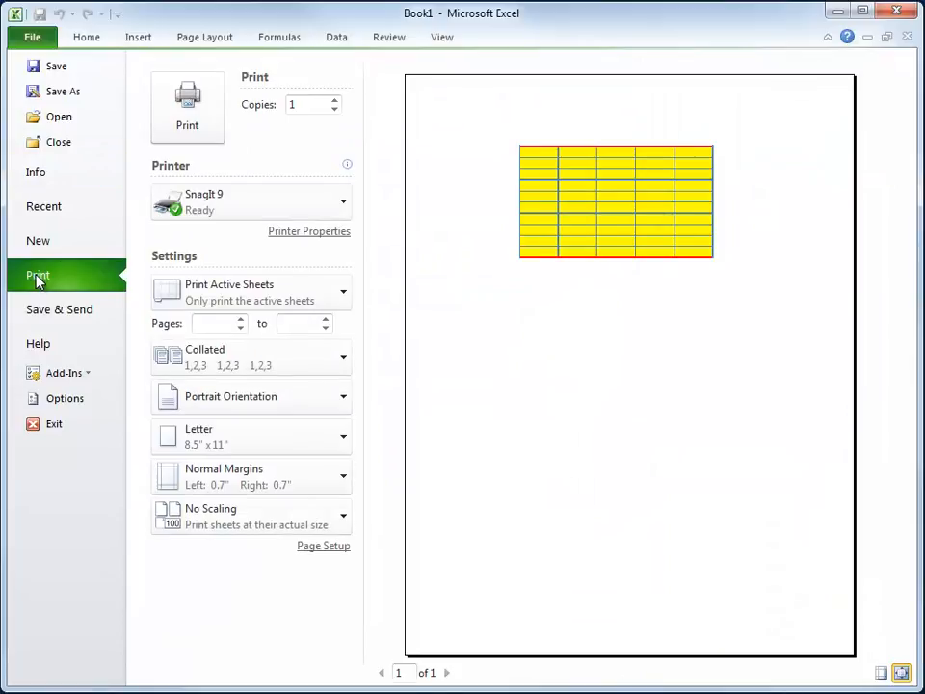